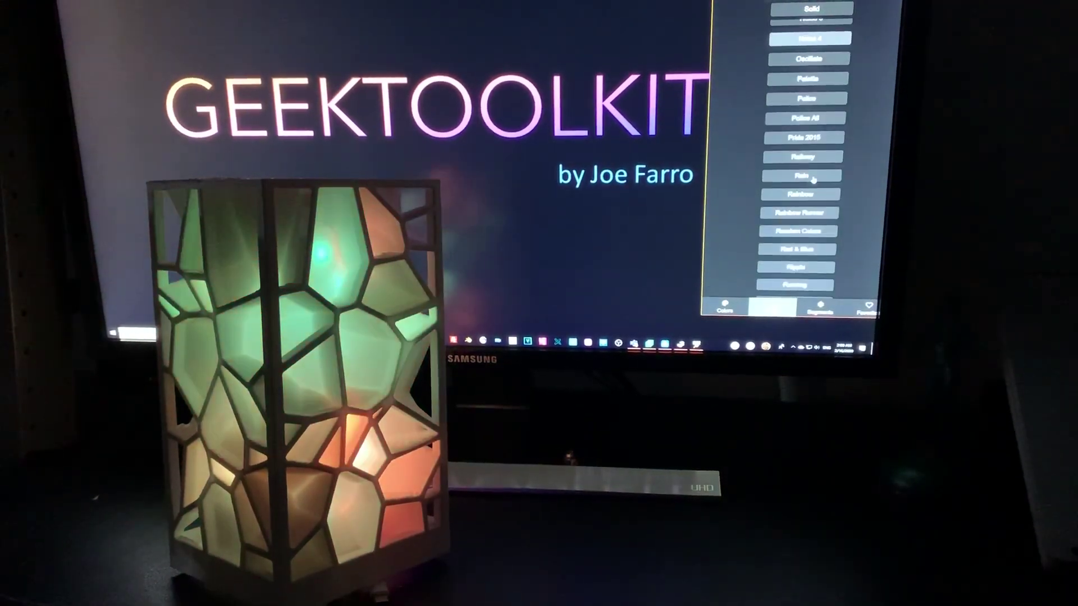
- Scroll through the WLED integration documentation page to review its overview and configuration
scroll(820, 191, down, 2)
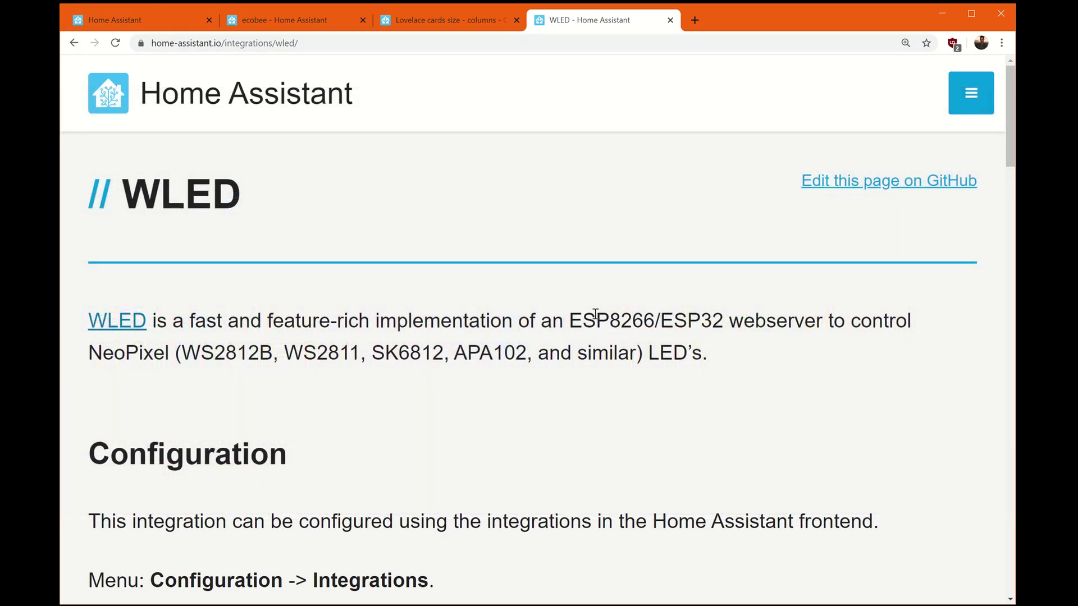
- Add the WLED integration from Configuration > Integrations, searching 'wled' to reach its host field
click(162, 19)
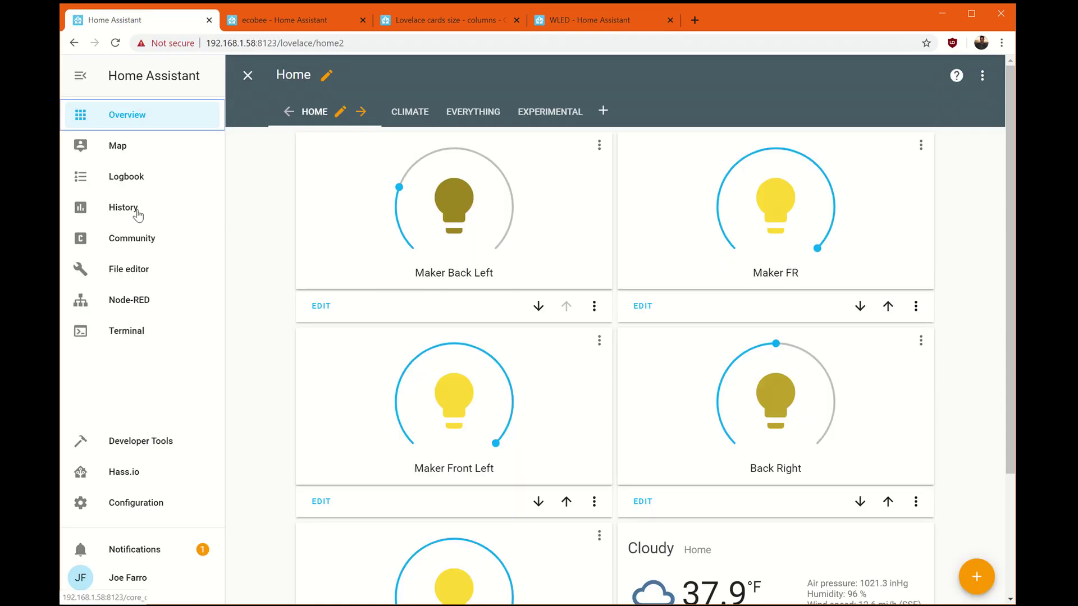
click(151, 503)
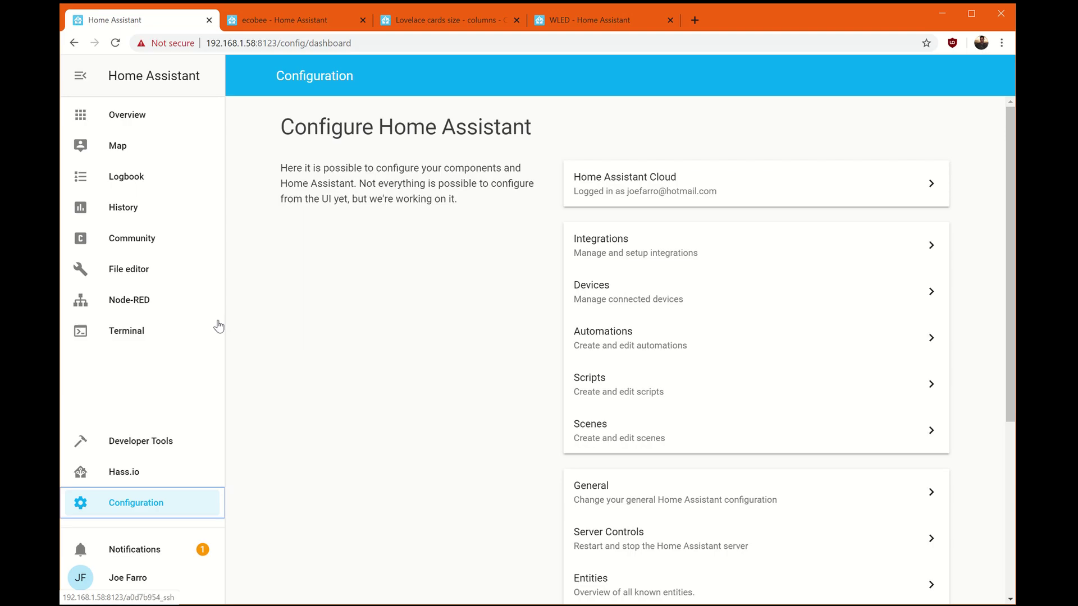
click(601, 244)
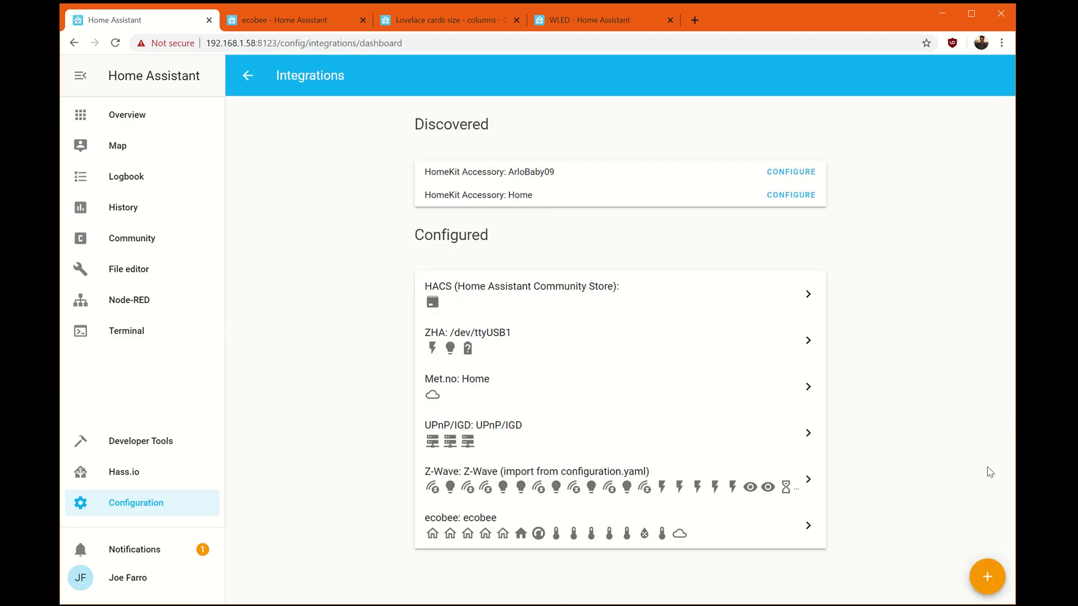
click(986, 576)
click(535, 154)
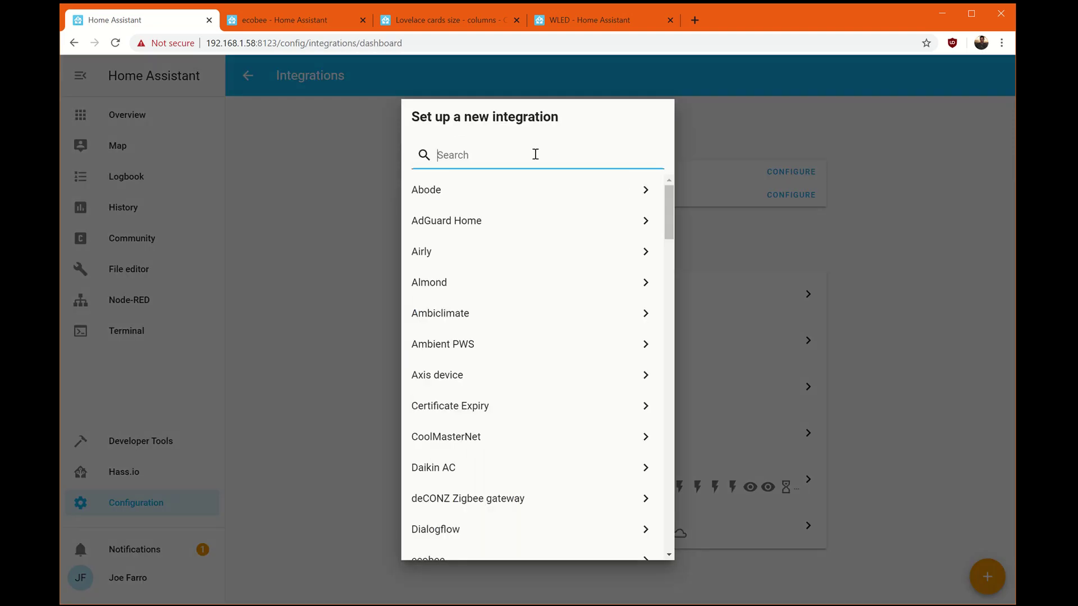
text(wled)
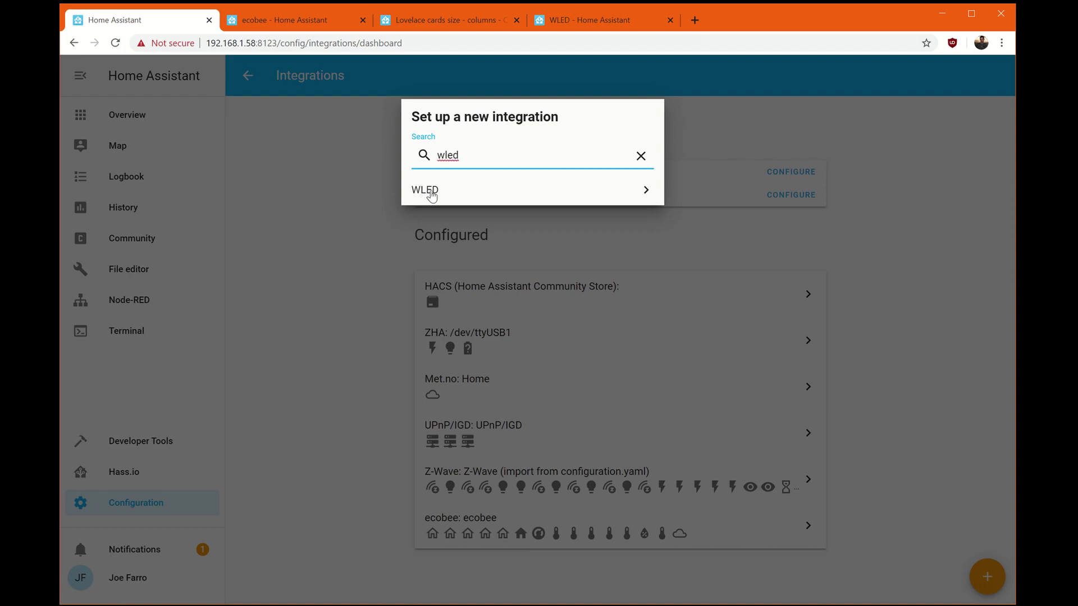
click(428, 191)
click(568, 349)
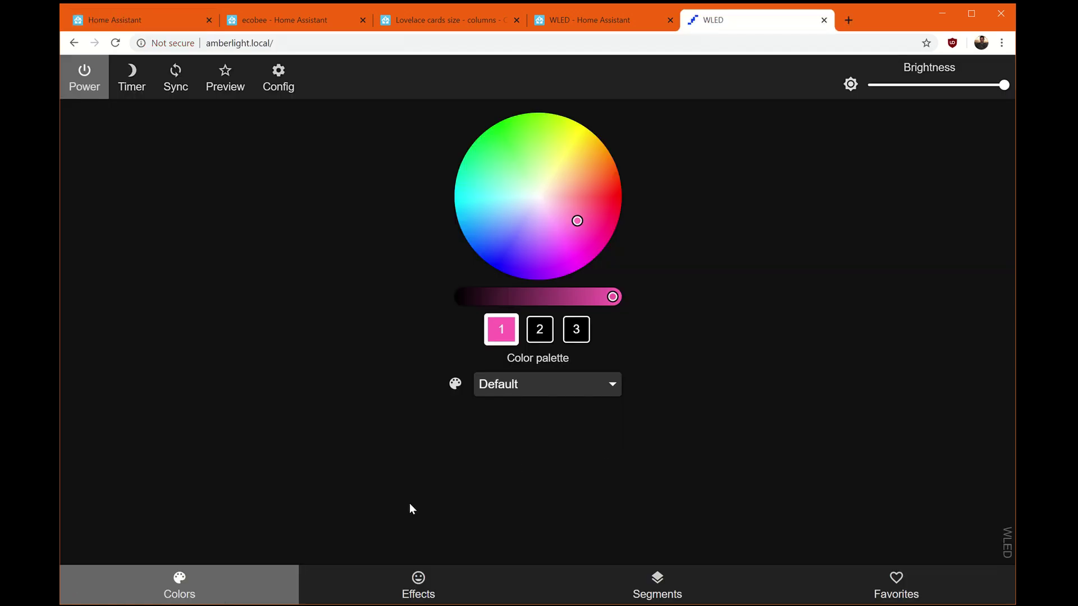
- Copy client IP 192.168.1.57 from WLED's WiFi Setup page, then close that tab
click(281, 88)
click(683, 198)
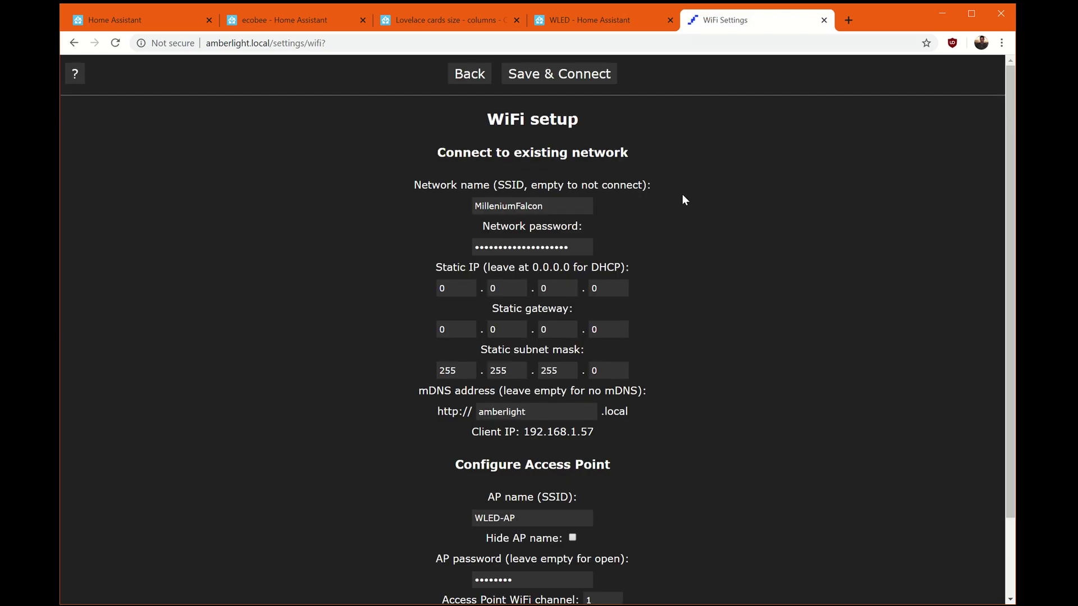
drag(599, 432, 525, 434)
key(ctrl+c)
key(ctrl+w)
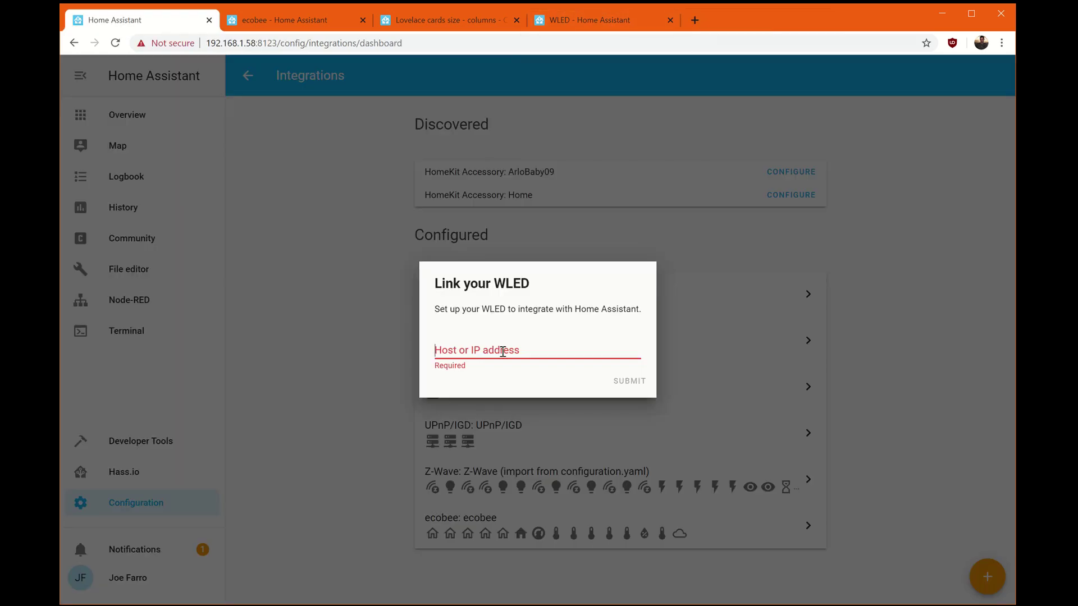
- Link WLED at host 192.168.1.57, assign it to Ambers Office, and show the Experimental view
key(ctrl+v)
click(634, 383)
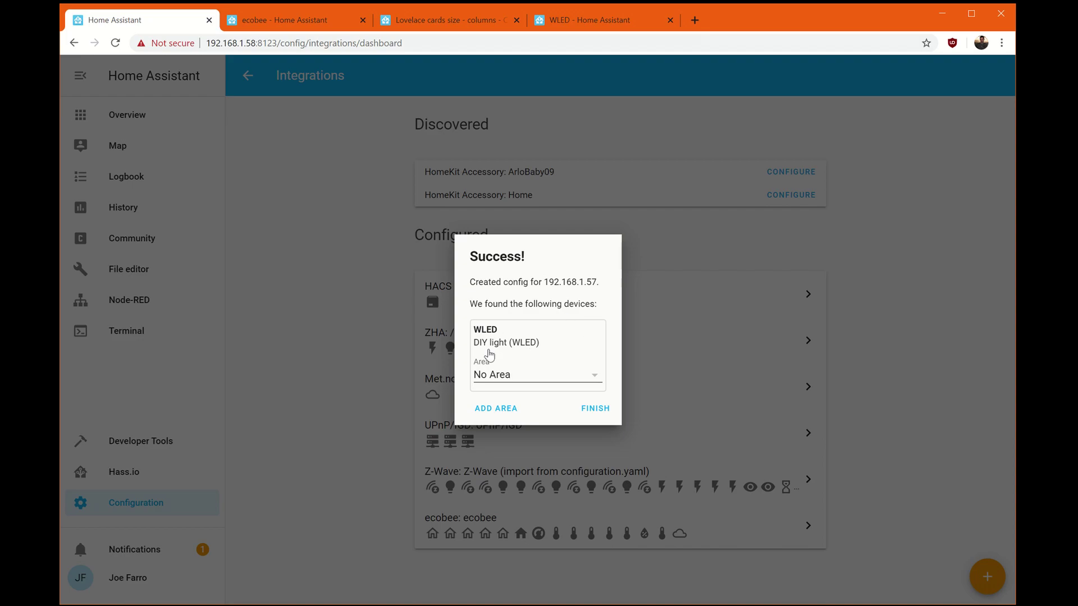
click(578, 376)
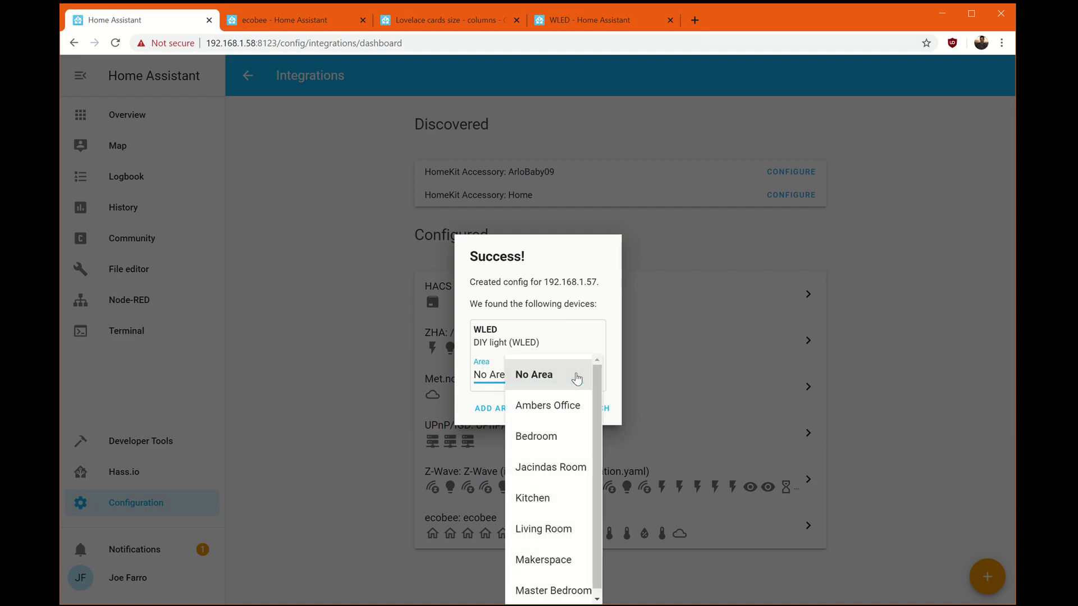
click(569, 404)
click(591, 410)
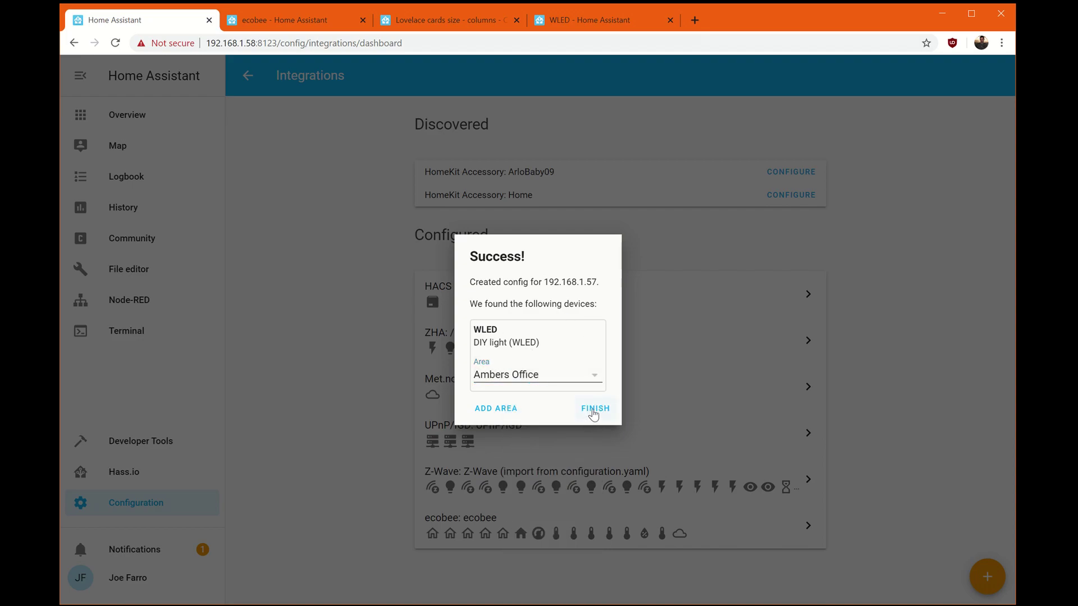
click(496, 114)
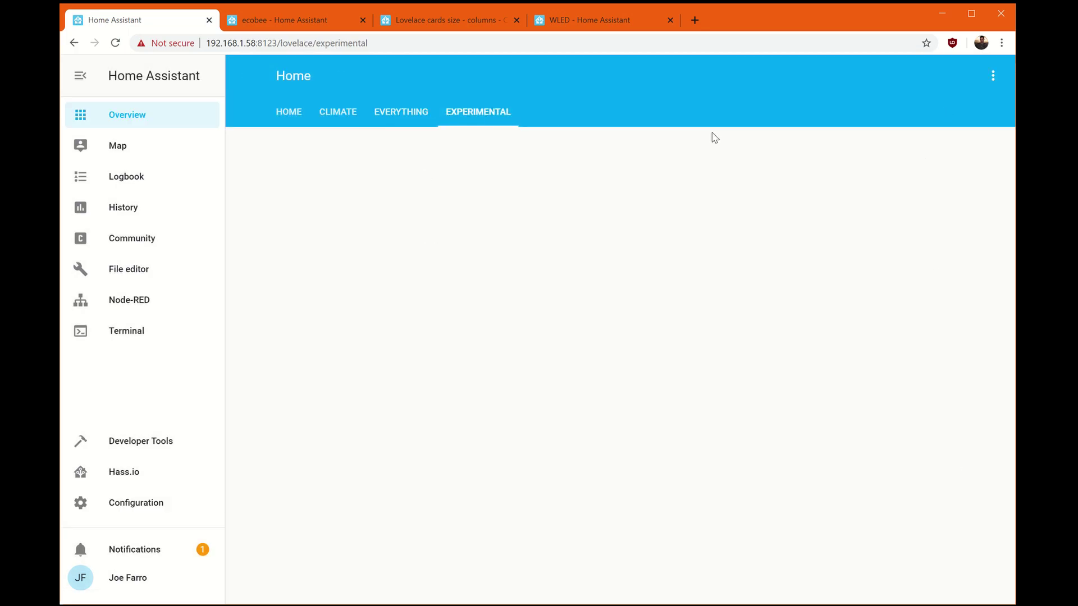
- Add a Light card for light.wled named 'Ambers Light' to the Experimental view
click(994, 81)
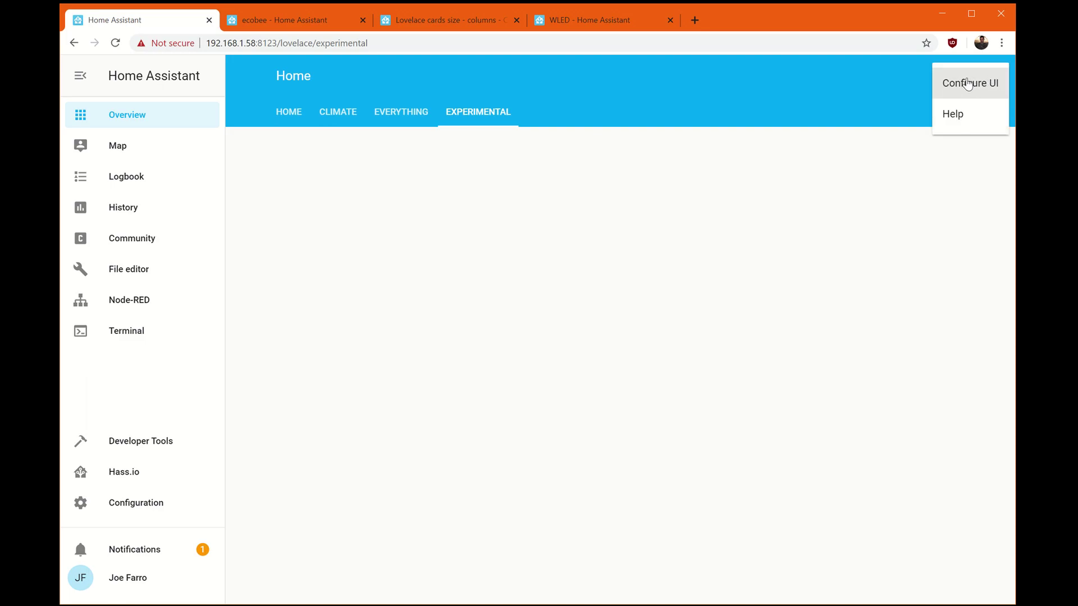
click(970, 83)
click(986, 148)
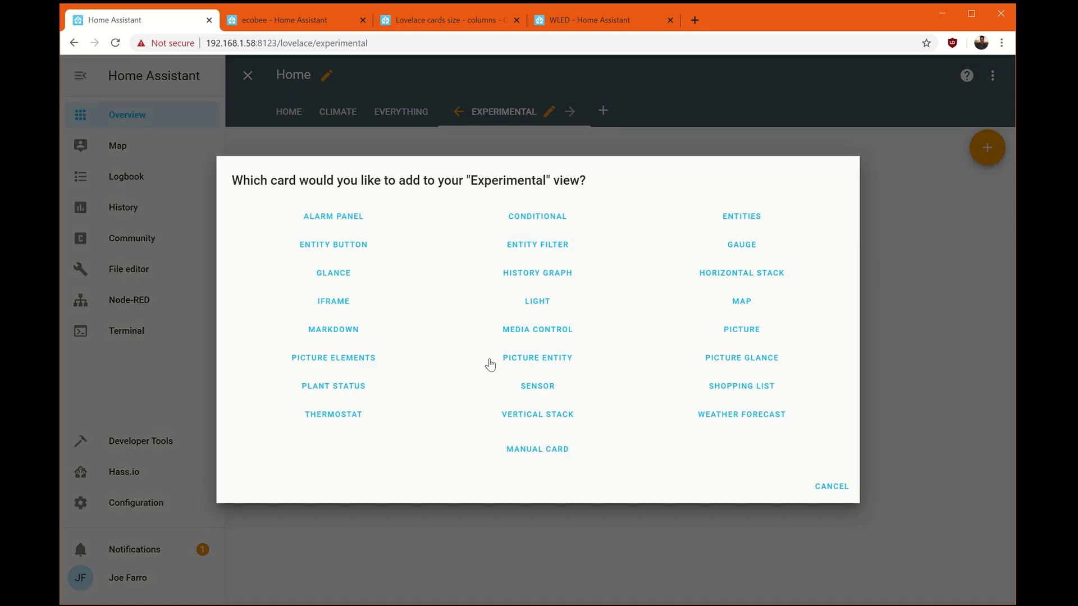
click(544, 304)
click(424, 287)
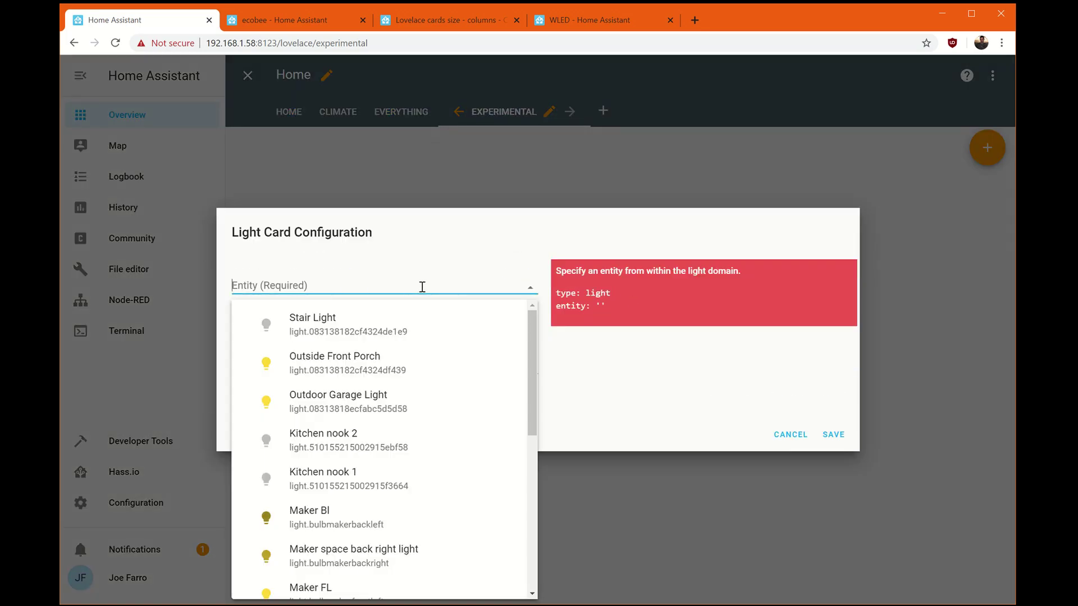
scroll(461, 364, down, 5)
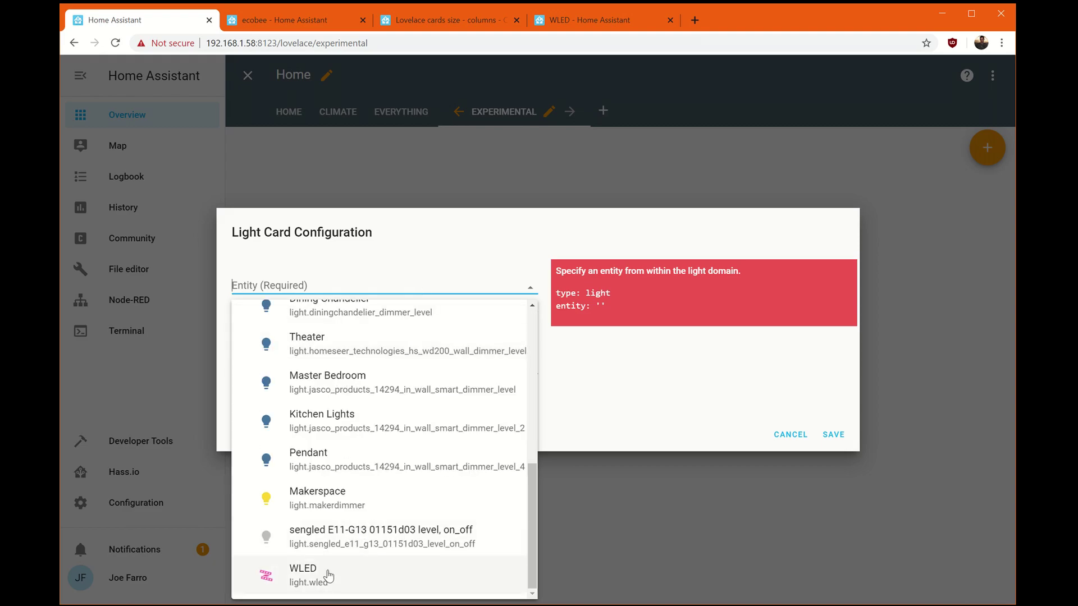
click(330, 572)
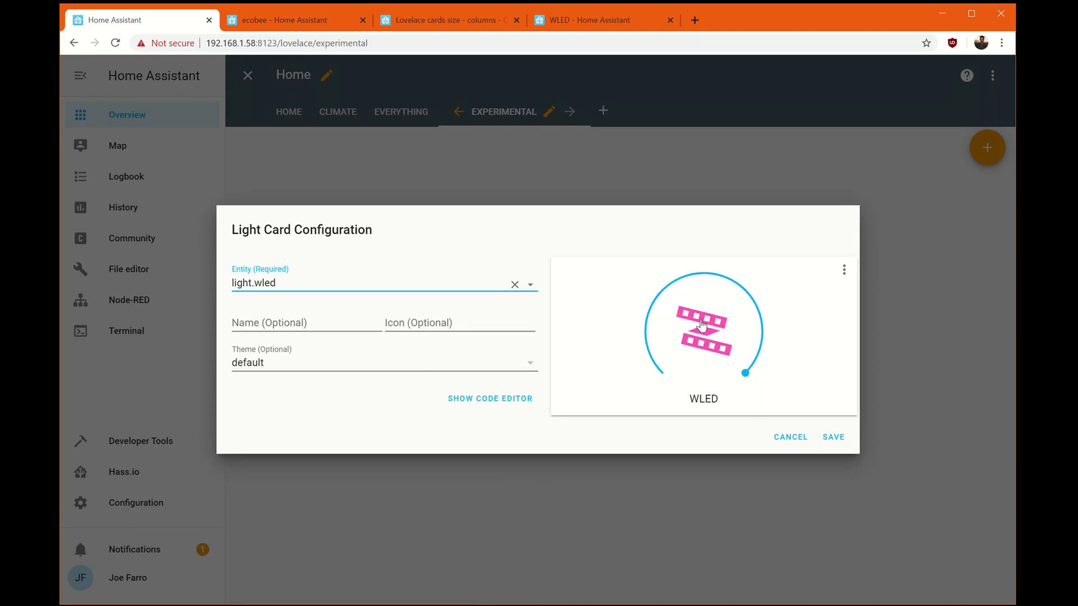
click(315, 325)
text(Ambers Light)
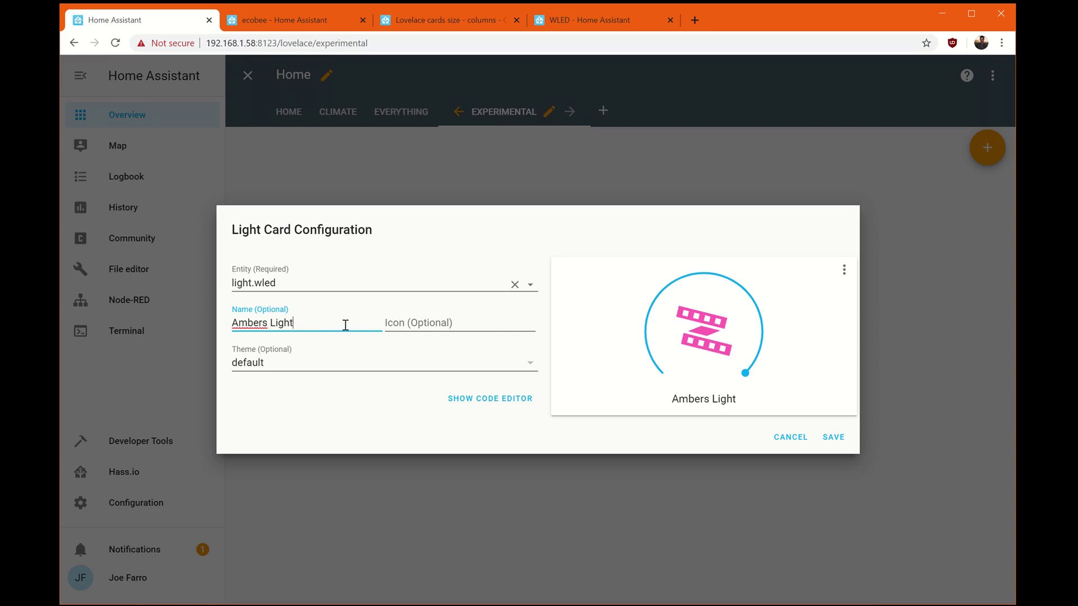
click(300, 365)
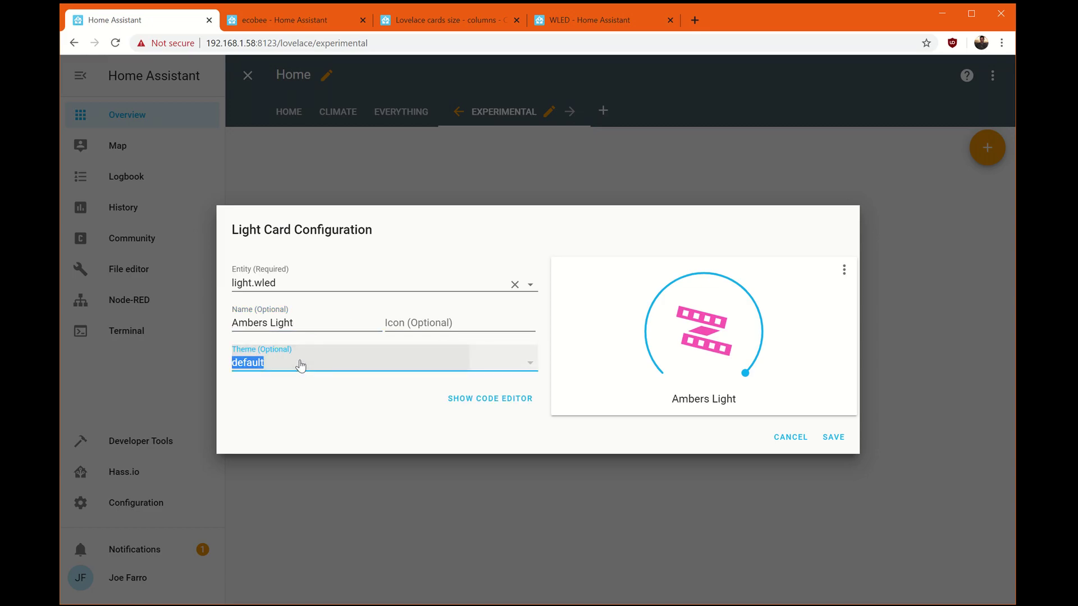
click(833, 437)
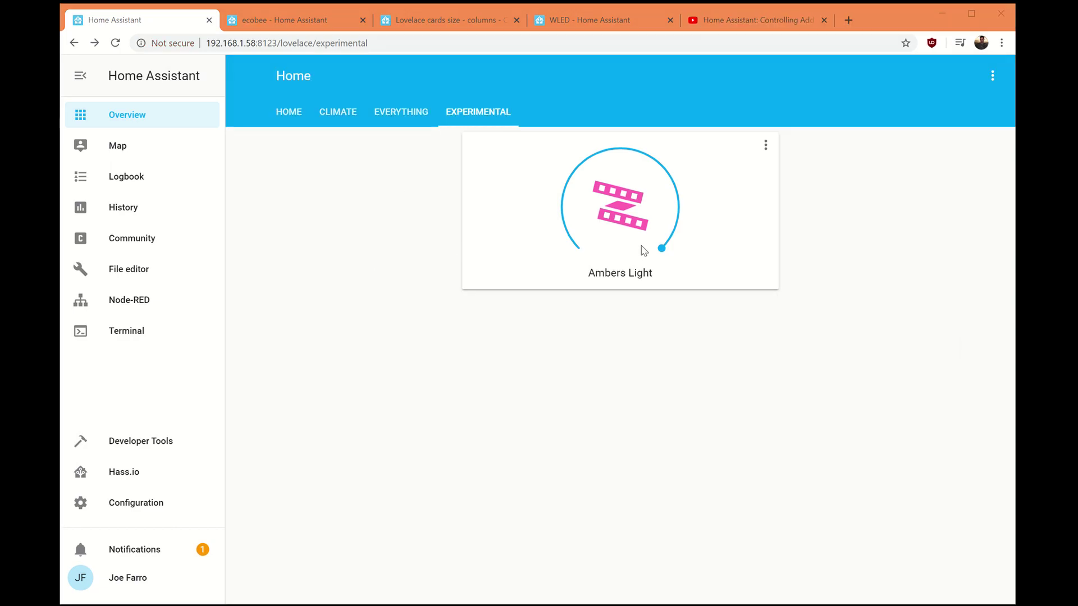
- Set the lamp to 100% brightness and keep its Rainbow effect, then close the light details
mouse_move(676, 246)
mouse_down()
mouse_move(678, 221)
mouse_move(663, 248)
mouse_up()
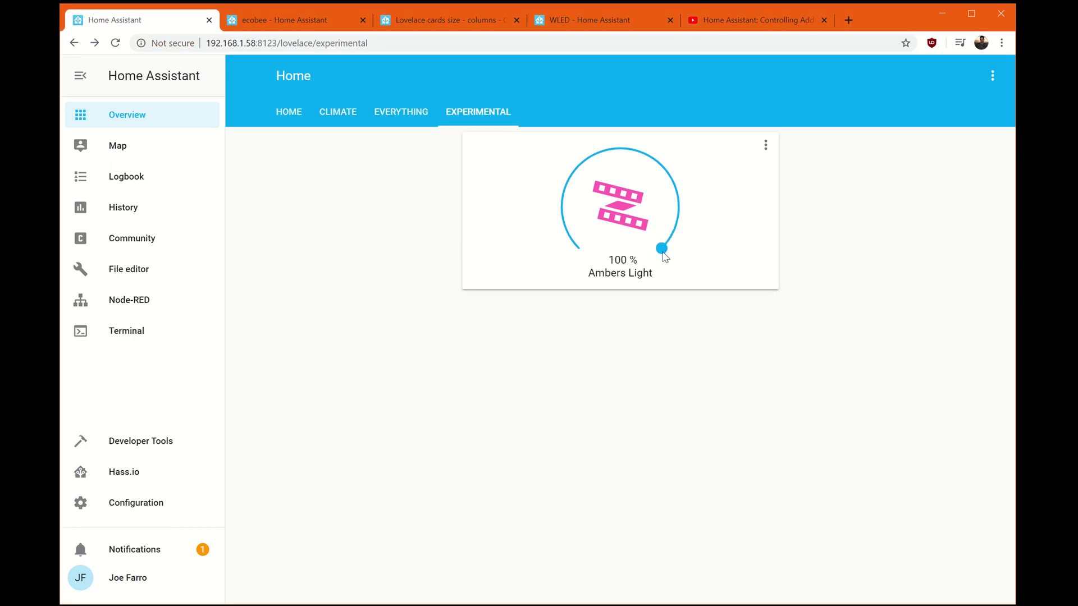
click(765, 145)
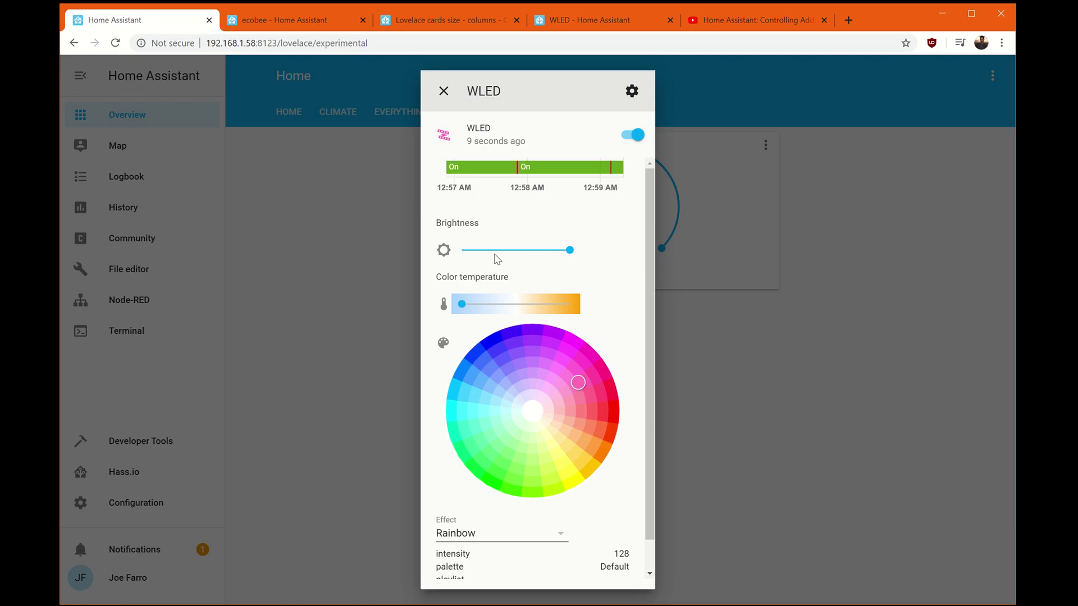
scroll(565, 397, down, 1)
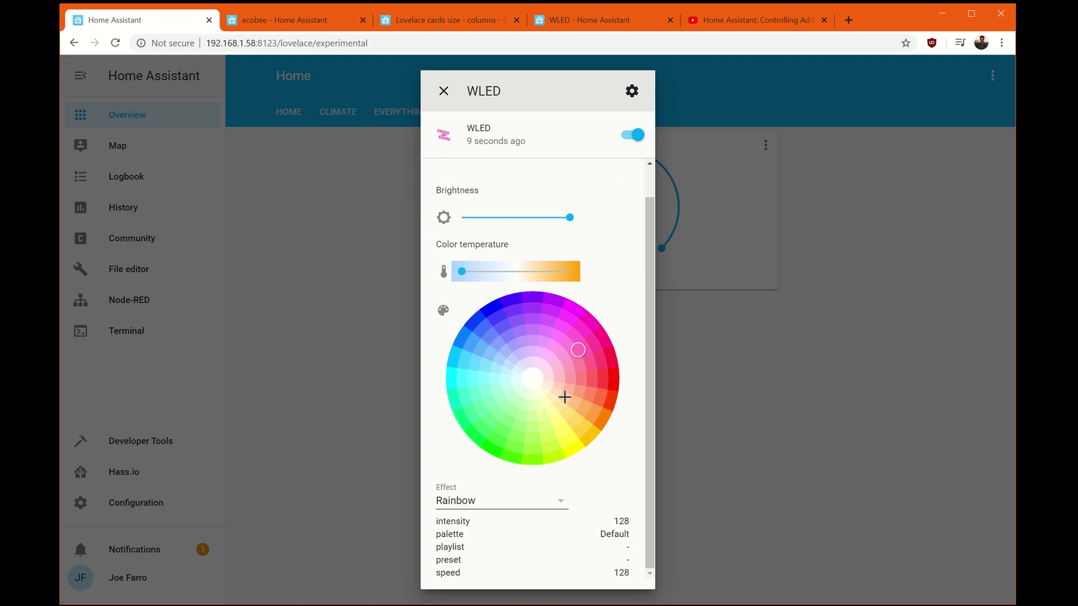
click(556, 504)
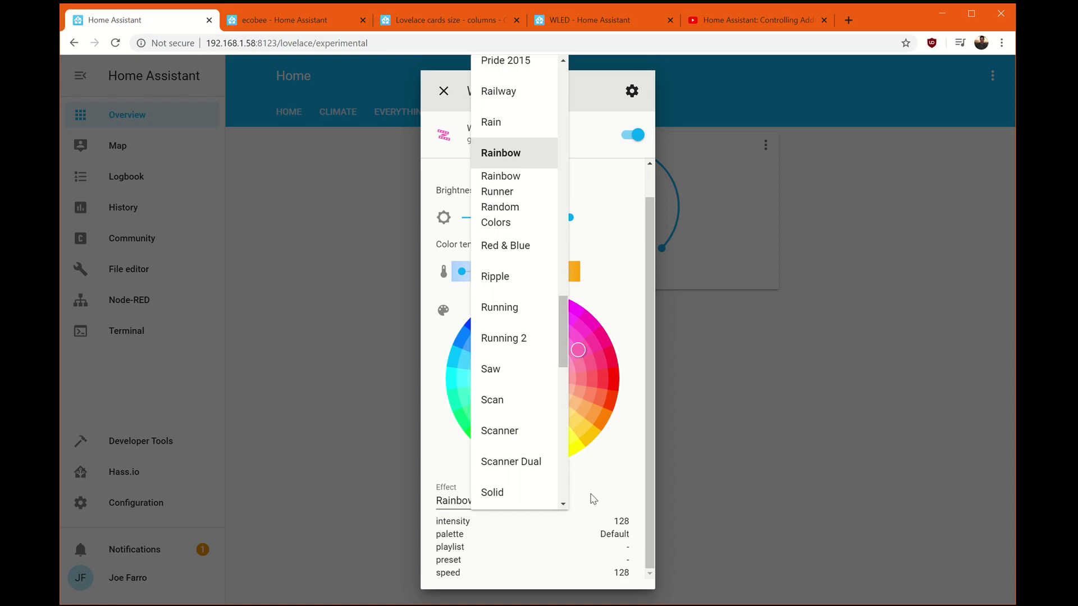
click(592, 498)
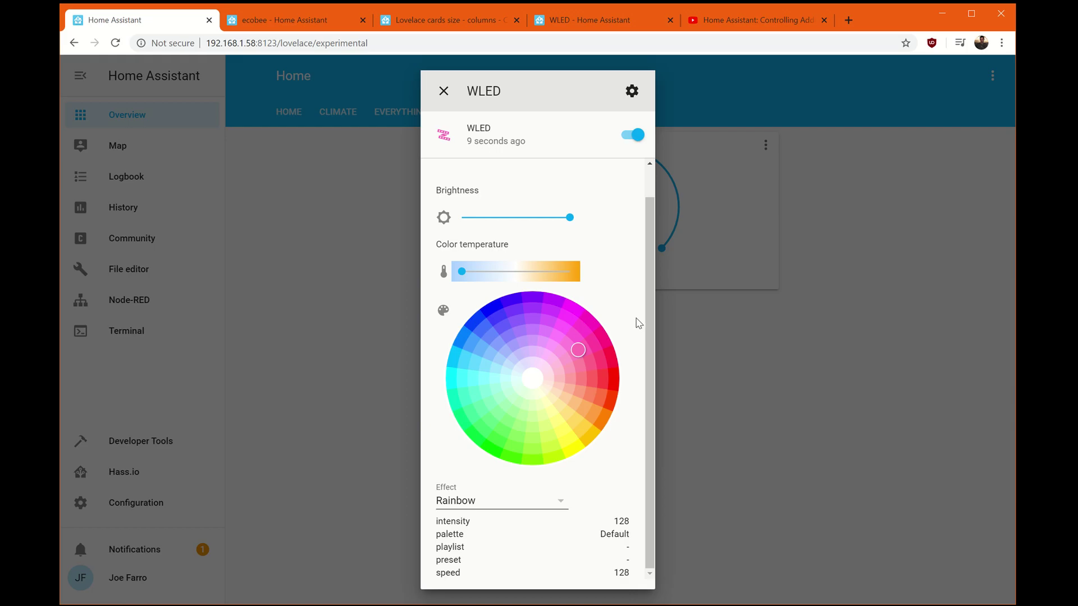
click(443, 91)
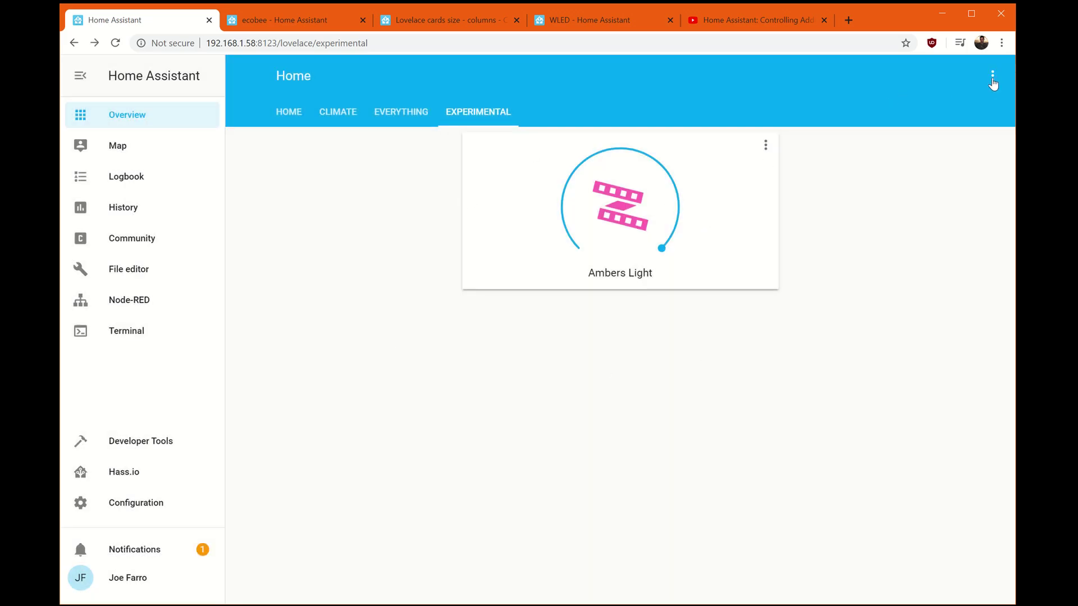
click(991, 85)
- Add a sensor card for WLED Estimated Current to the Experimental view
click(362, 248)
click(992, 76)
click(968, 82)
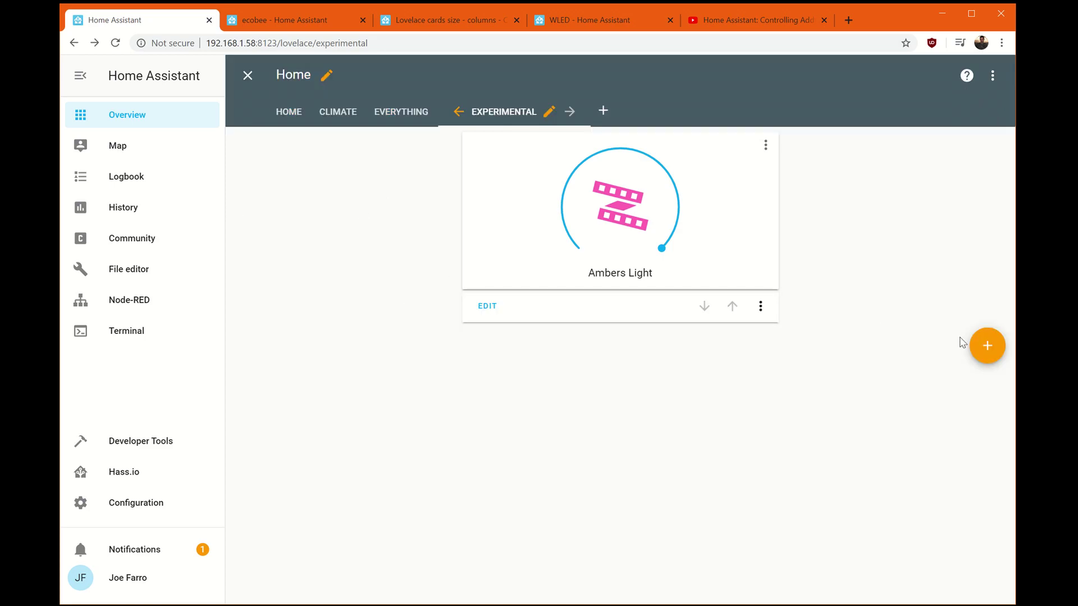
click(980, 344)
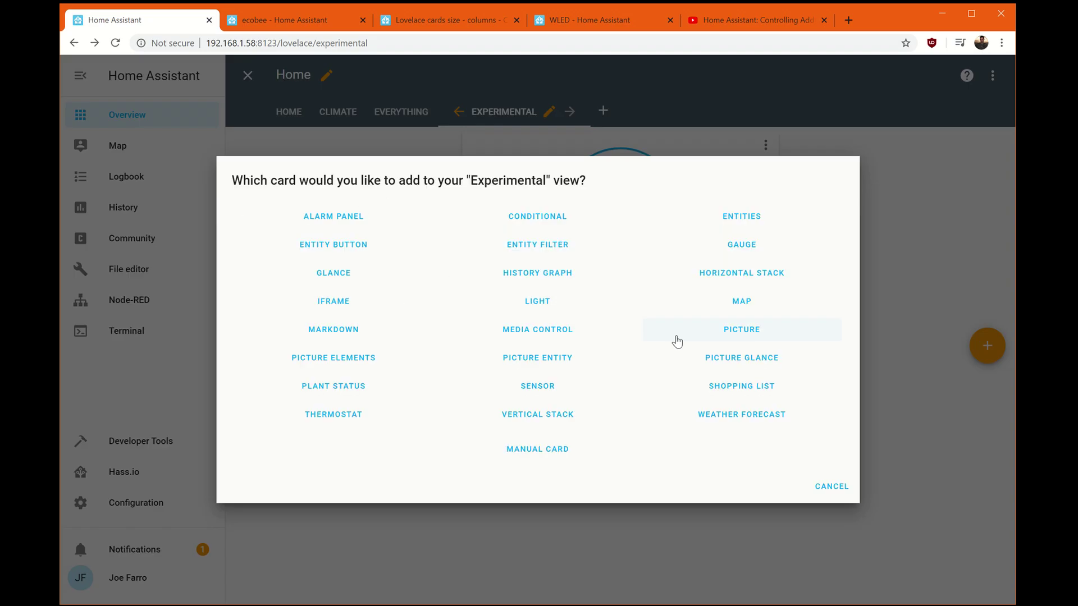
click(533, 386)
click(346, 247)
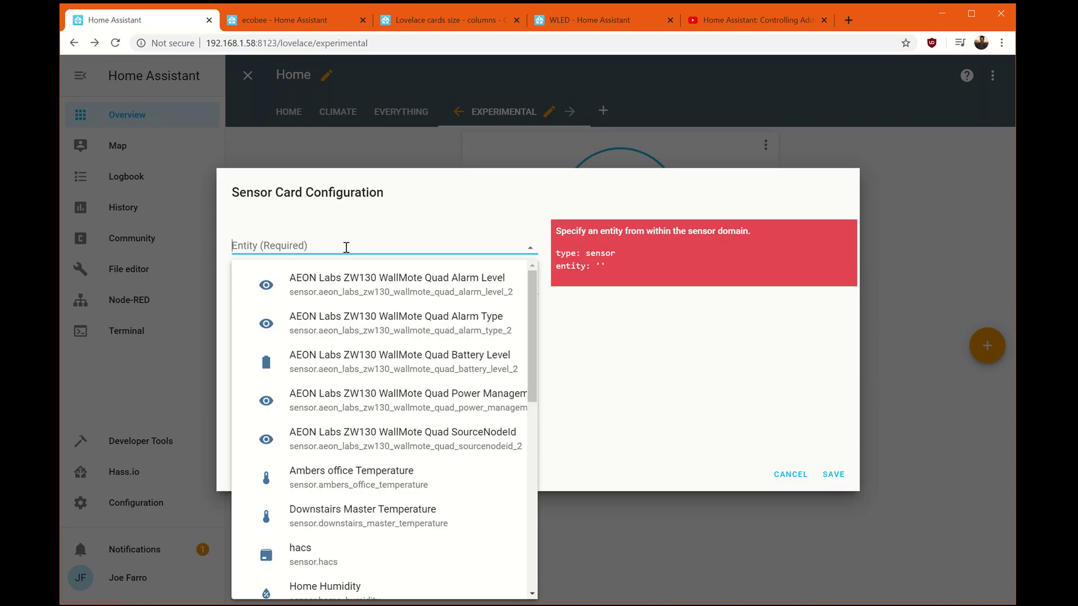
text(wled)
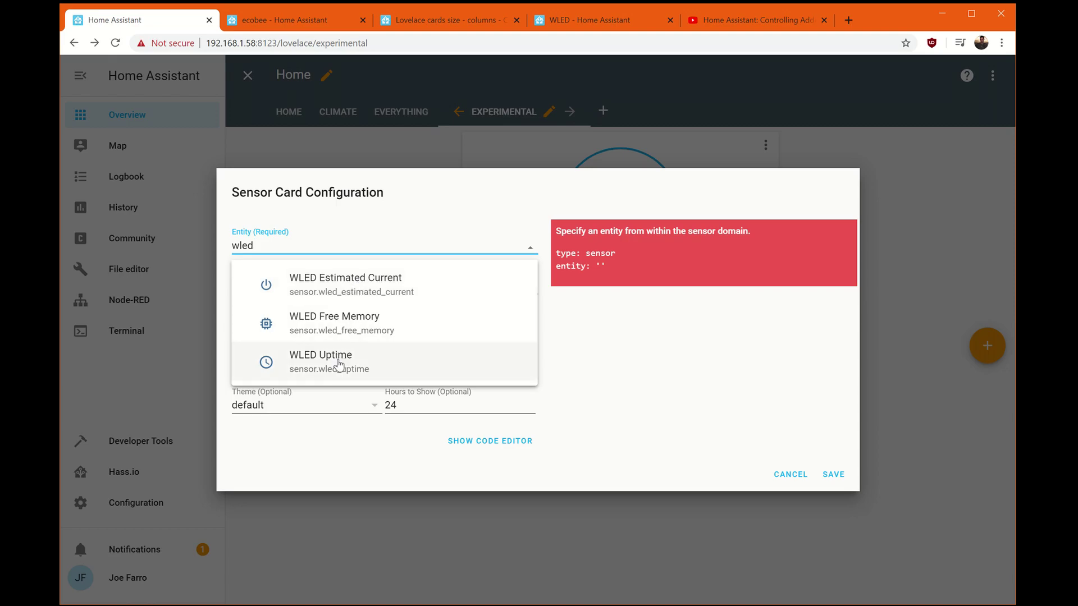
click(369, 285)
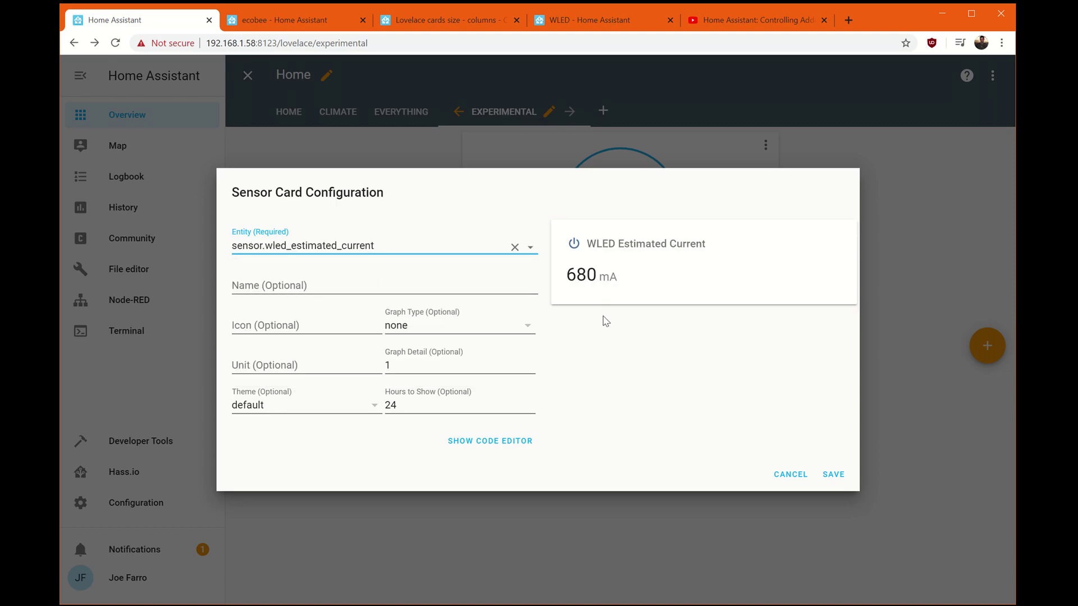
click(832, 474)
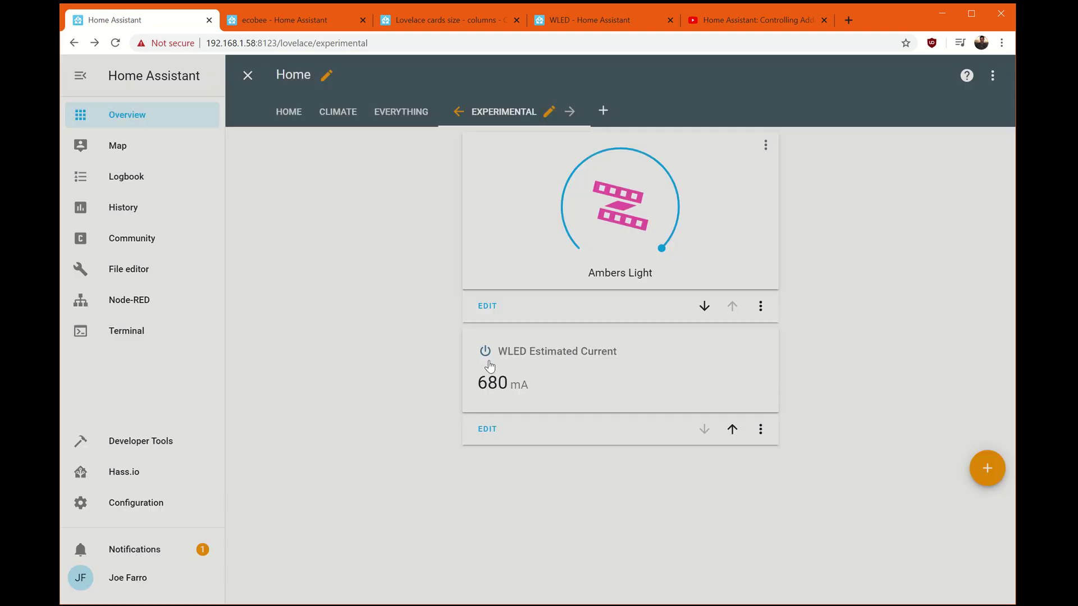
- Add a second sensor card for WLED Free Memory
click(988, 469)
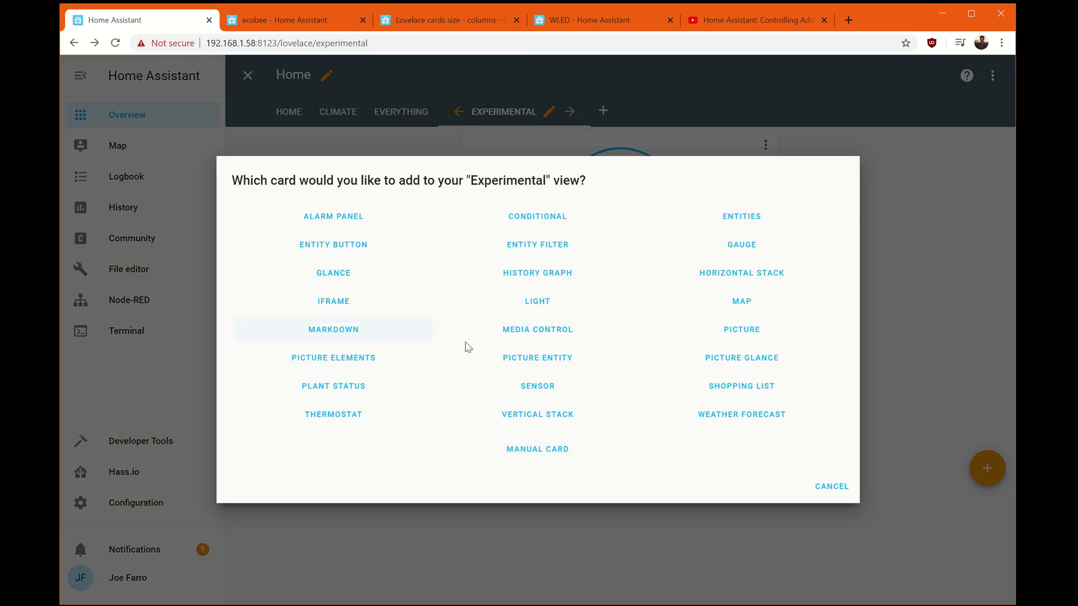
click(536, 384)
click(352, 246)
text(w)
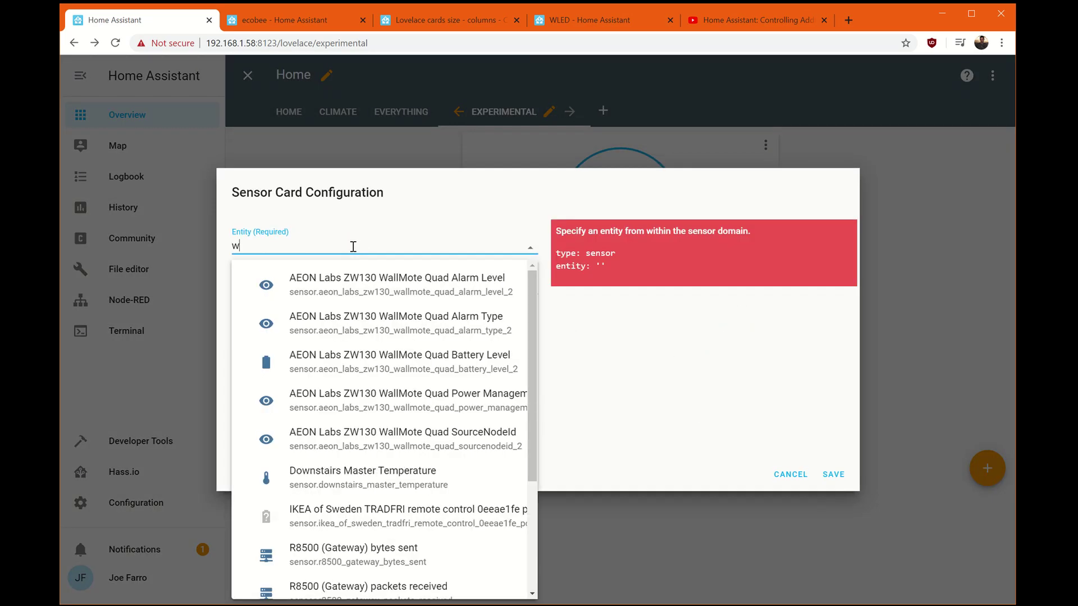
text(led)
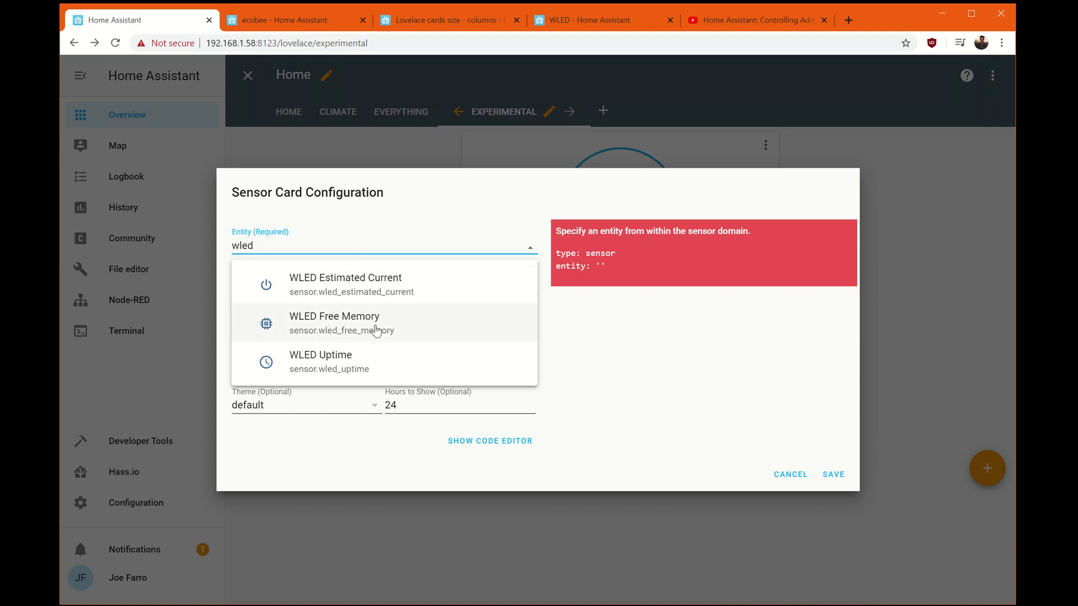
click(377, 325)
click(834, 475)
click(979, 465)
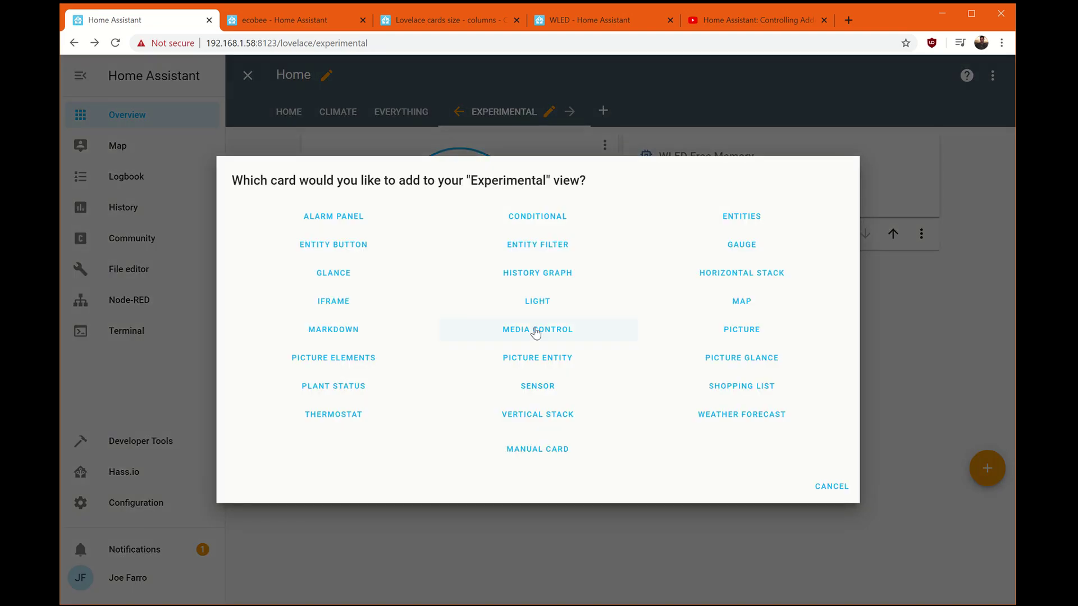
key(Escape)
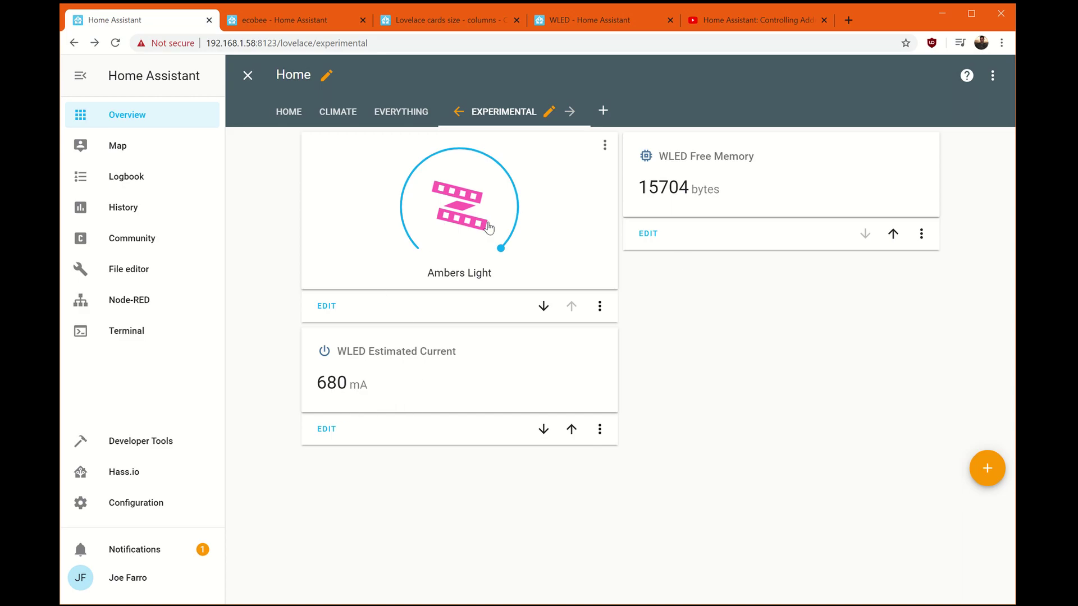
- Exit dashboard editing and browse the WLED light's effect list, keeping Rainbow
click(248, 76)
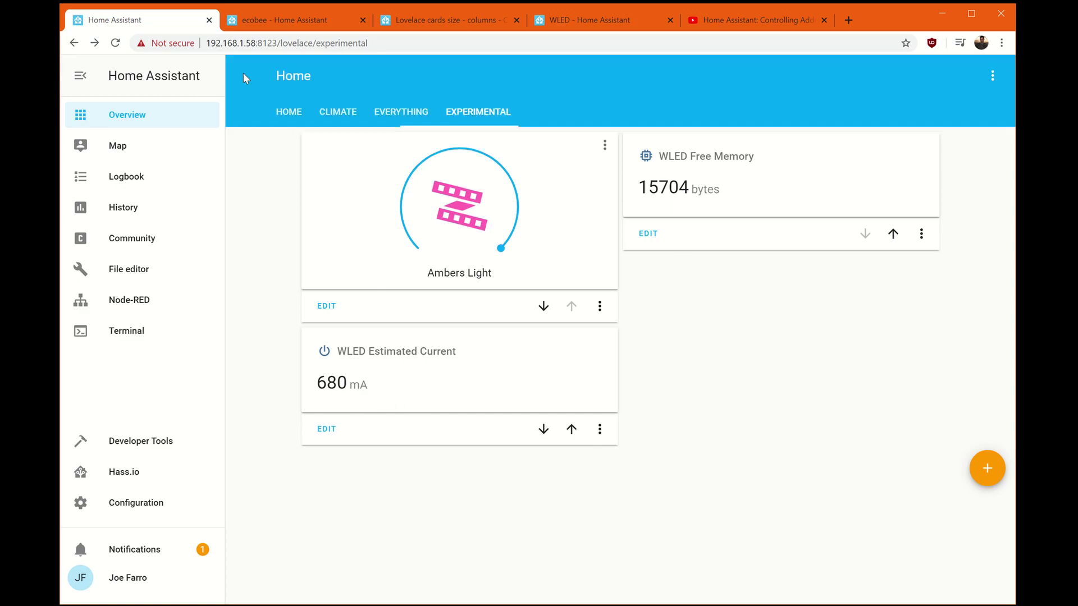
click(605, 147)
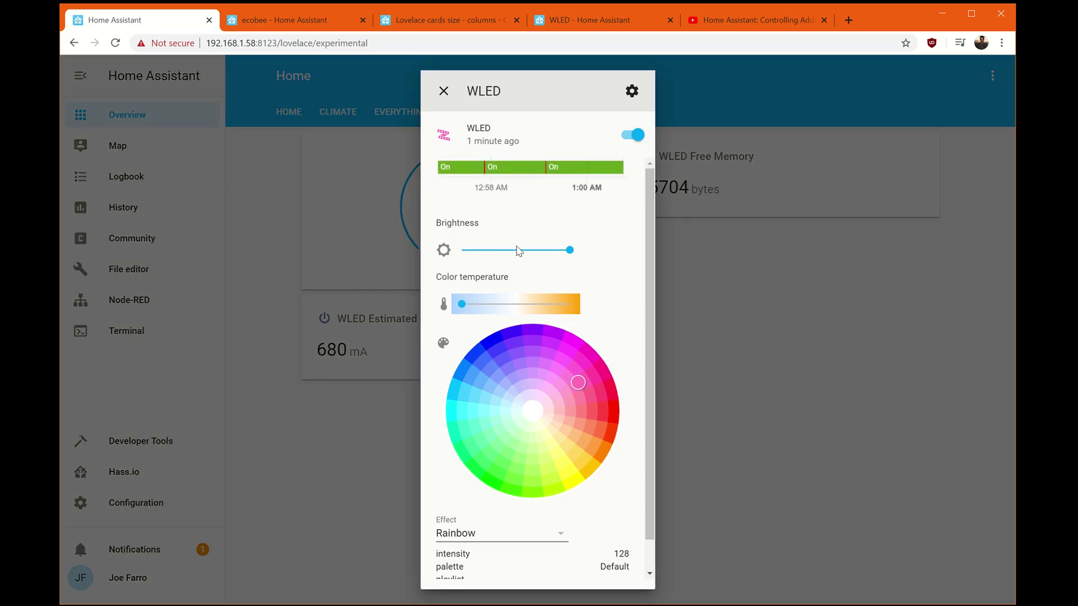
scroll(586, 257, down, 1)
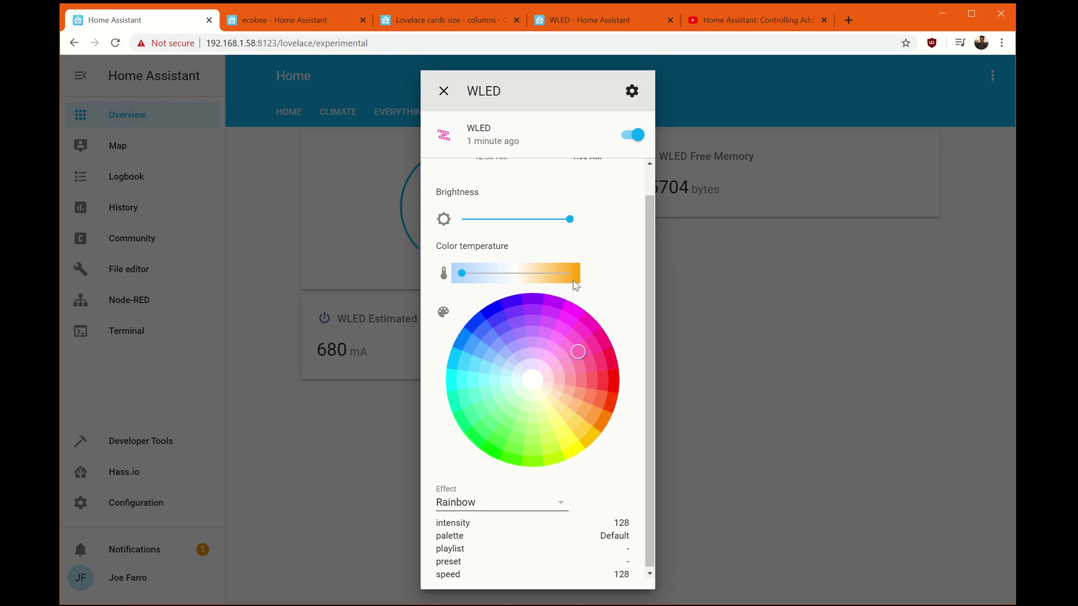
scroll(551, 250, up, 1)
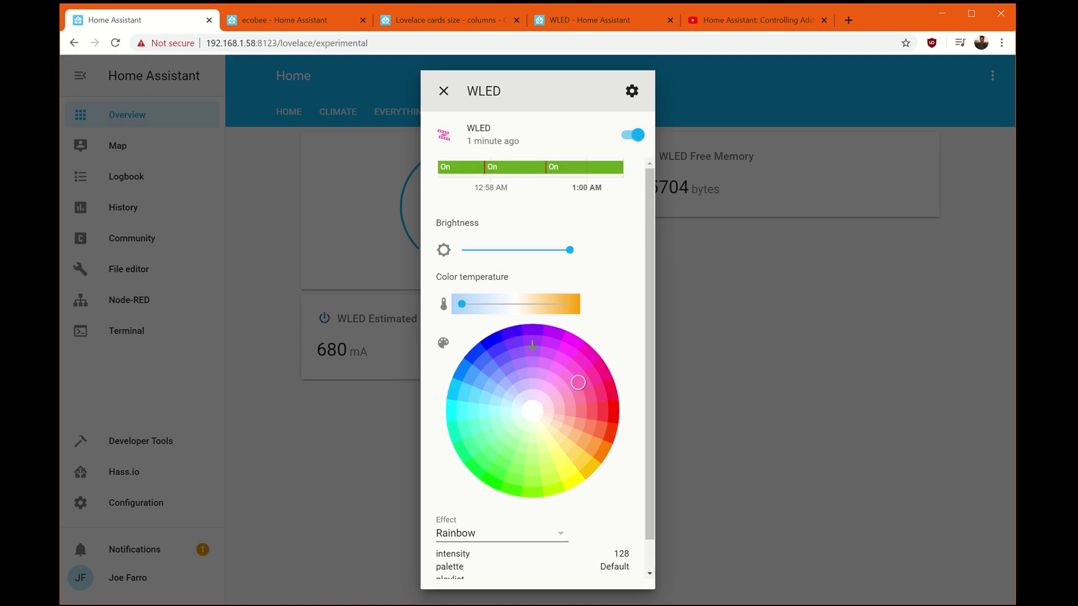
scroll(534, 339, down, 1)
click(516, 507)
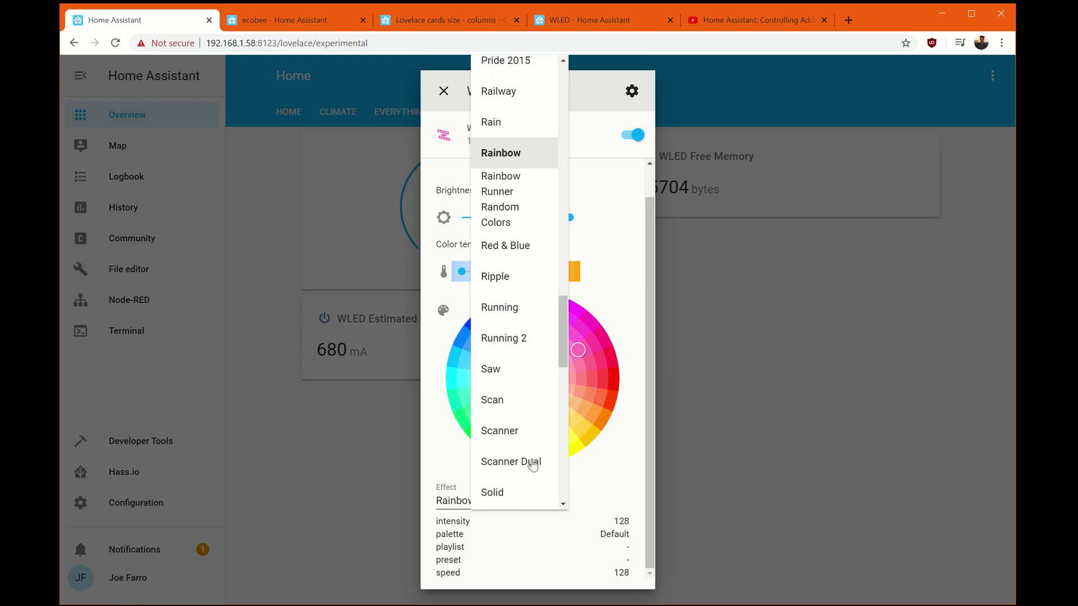
mouse_move(563, 311)
mouse_down()
mouse_move(522, 108)
mouse_move(567, 479)
mouse_move(563, 326)
mouse_up()
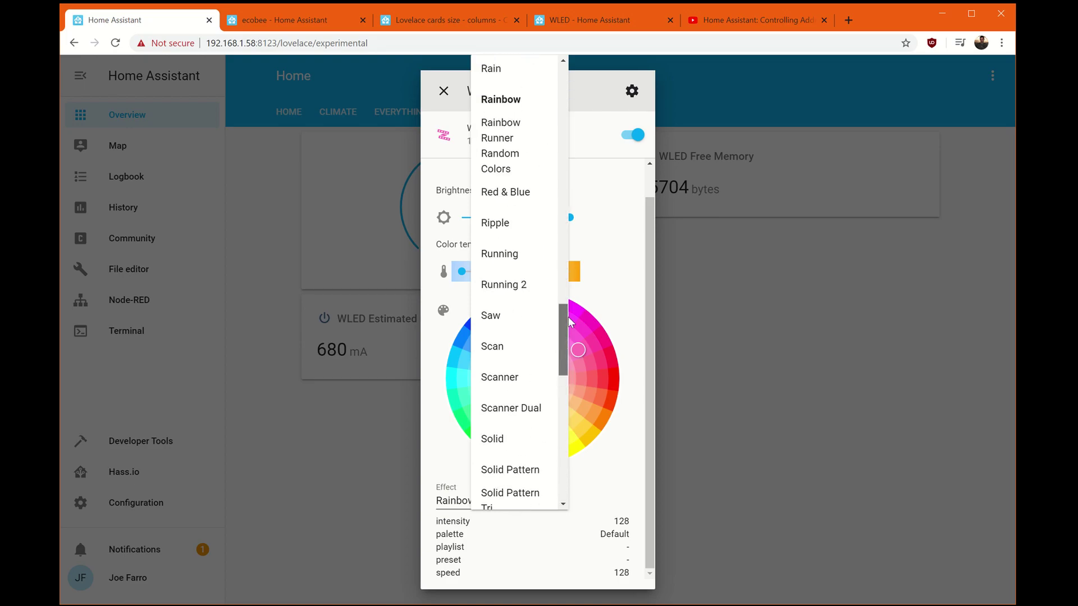
click(748, 267)
click(444, 92)
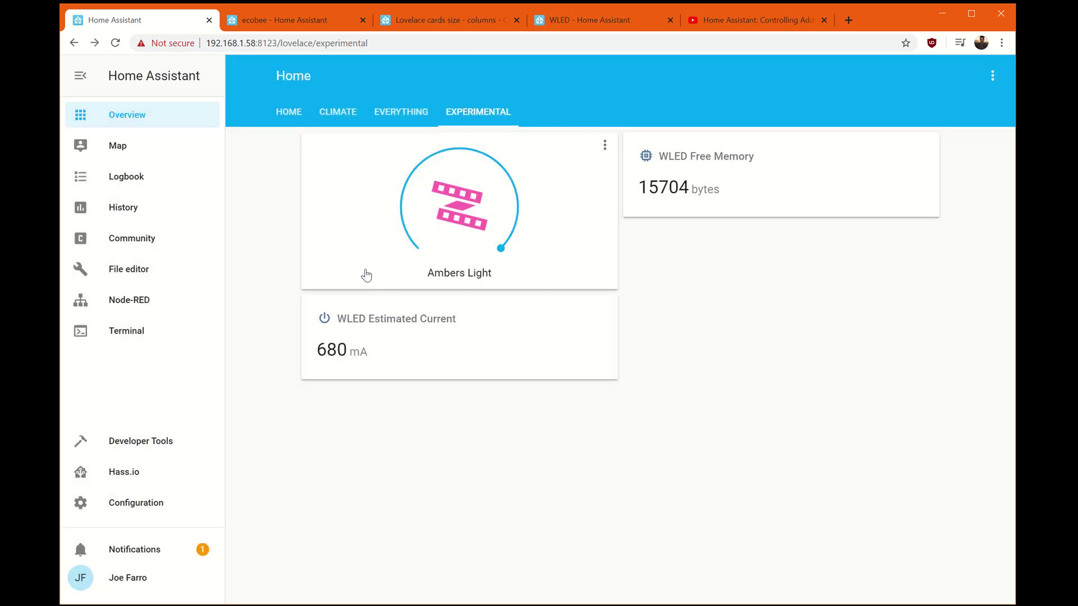
click(136, 302)
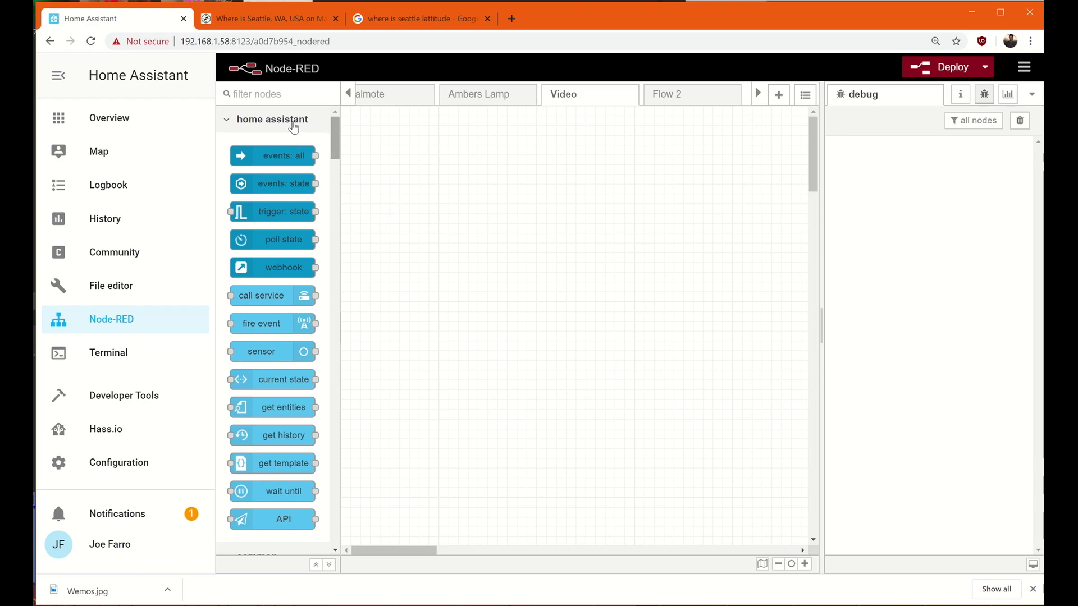
- Focus the node filter box in the Node-RED editor on the empty Video flow
click(267, 95)
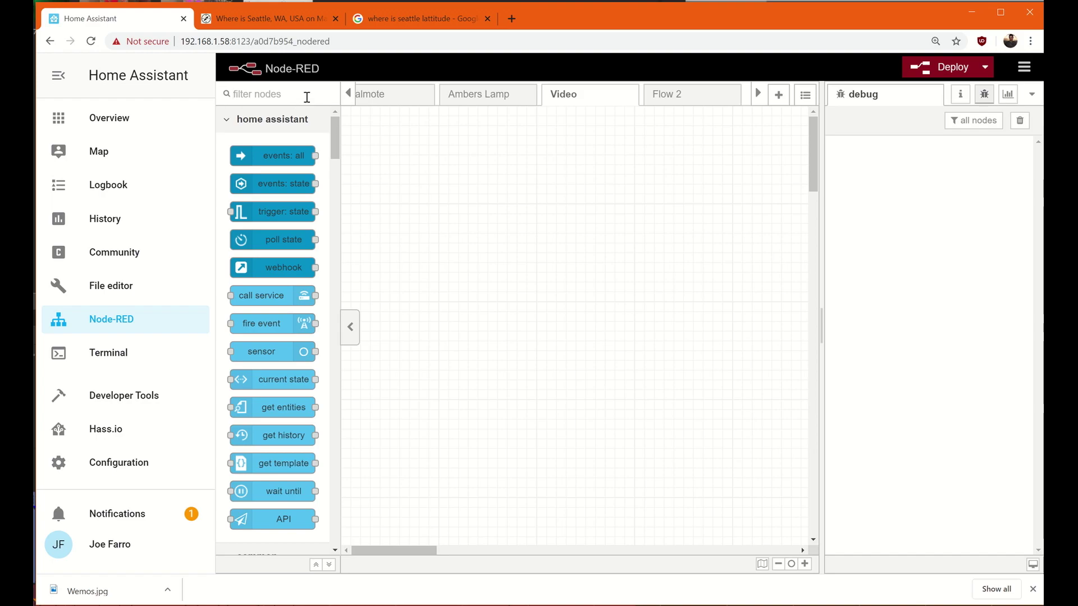
- Place a bigtimer node on the Video flow and rename it 'Time'
click(271, 95)
text(bigtimer)
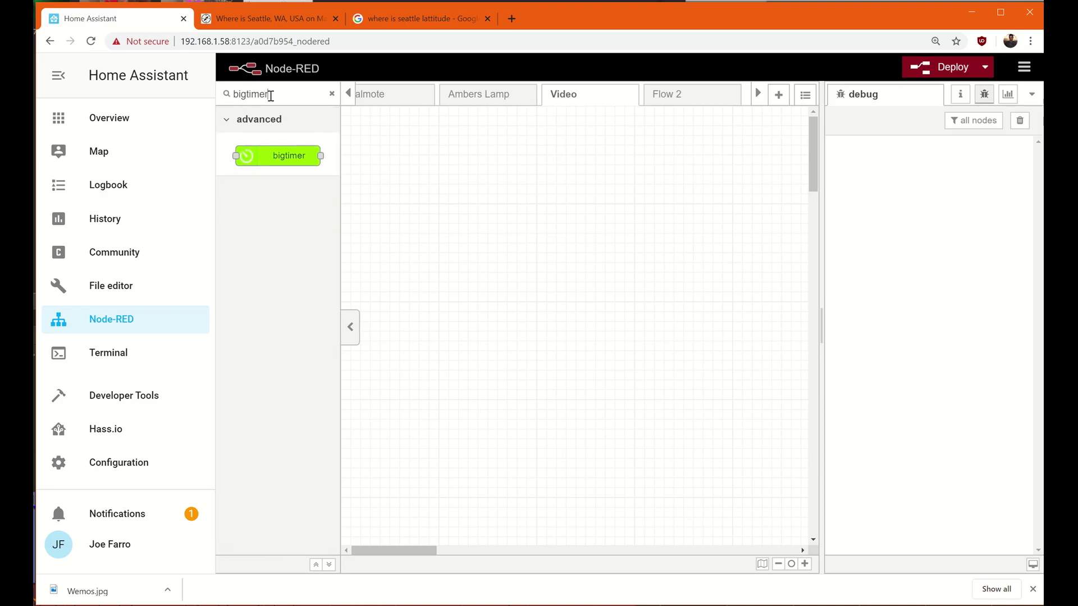
drag(298, 161, 460, 225)
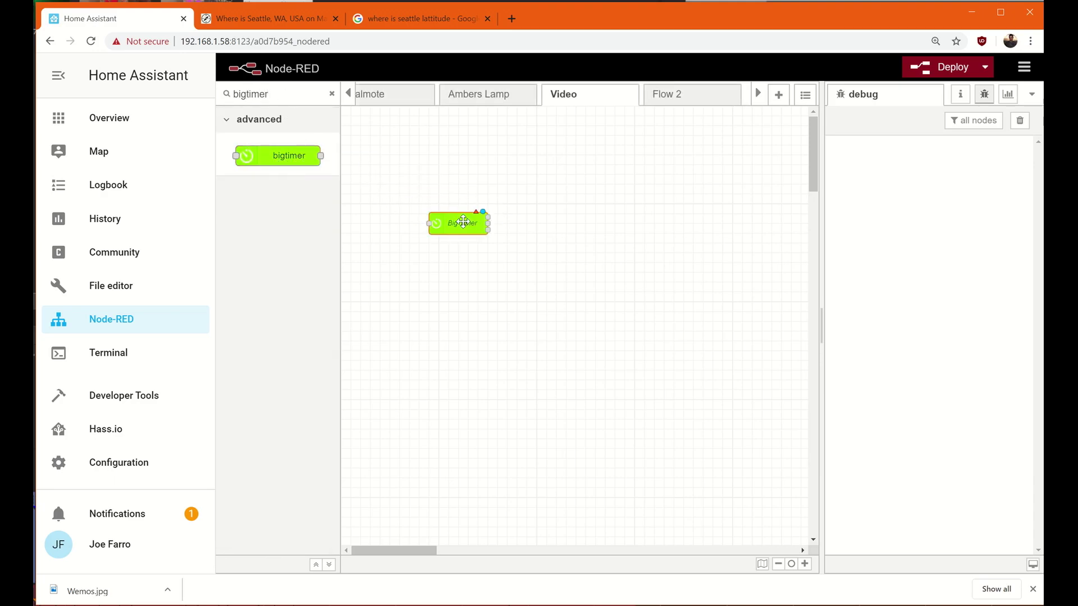
double_click(461, 225)
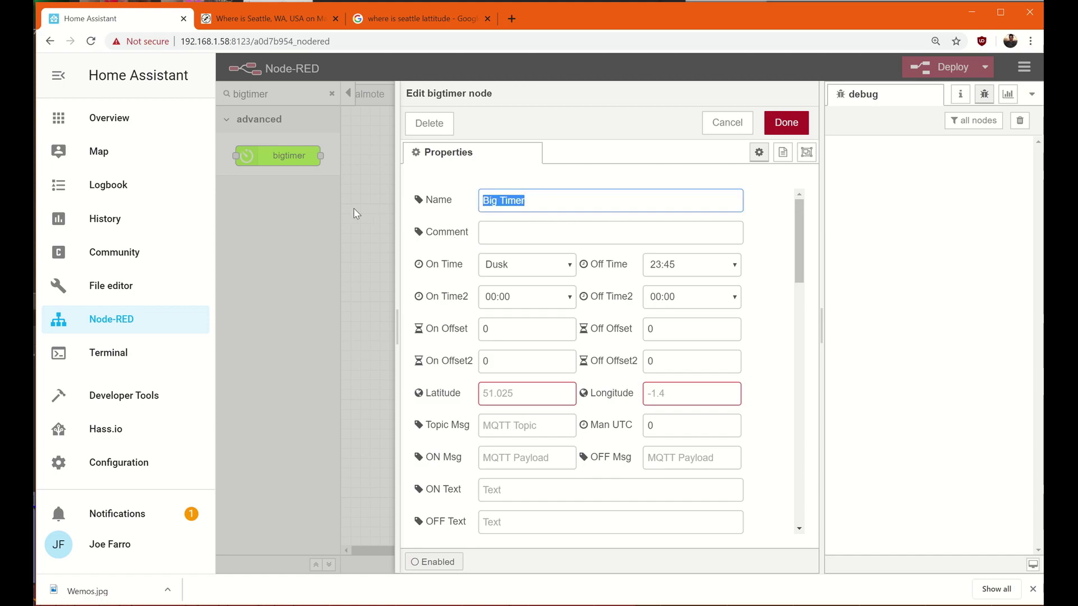
key(BackSpace)
text(Time)
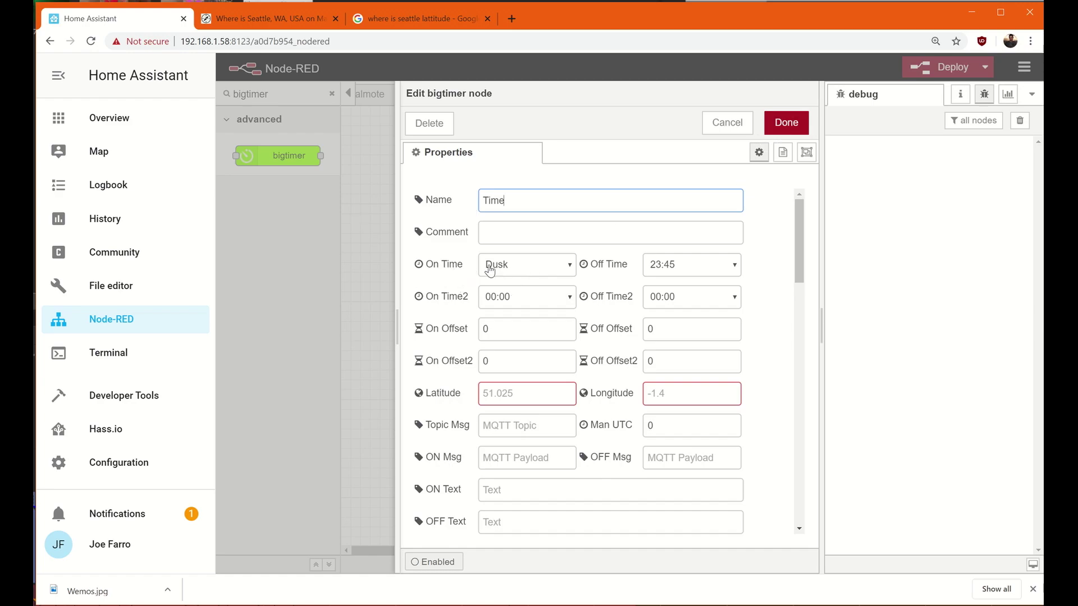
- Change the Time bigtimer's On Time from Dusk to Sunrise and close its editor
click(527, 271)
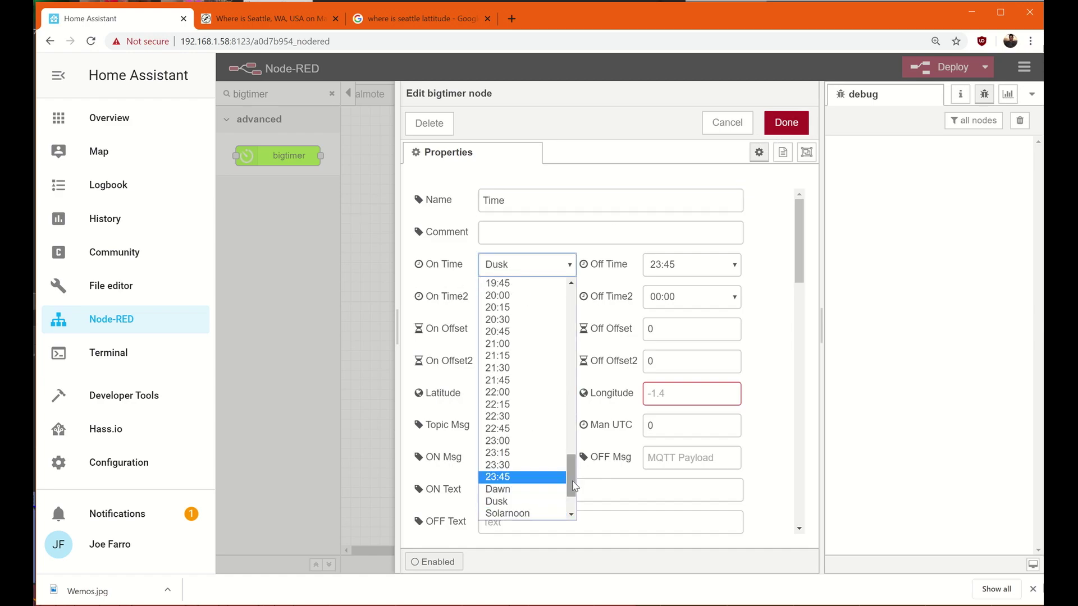
scroll(561, 442, up, 3)
scroll(561, 442, up, 10)
scroll(553, 365, down, 15)
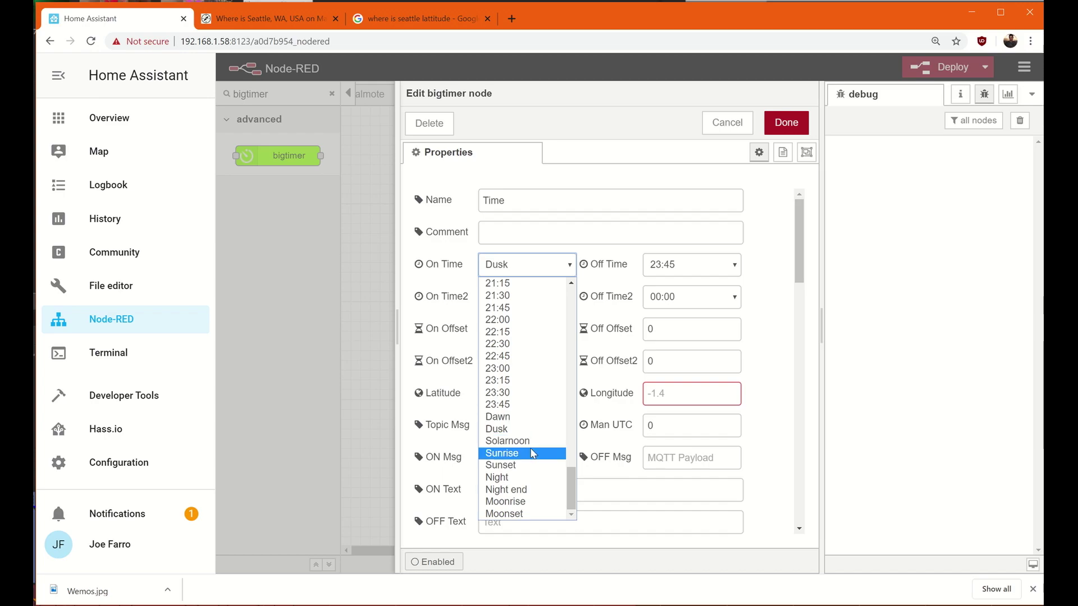
click(533, 454)
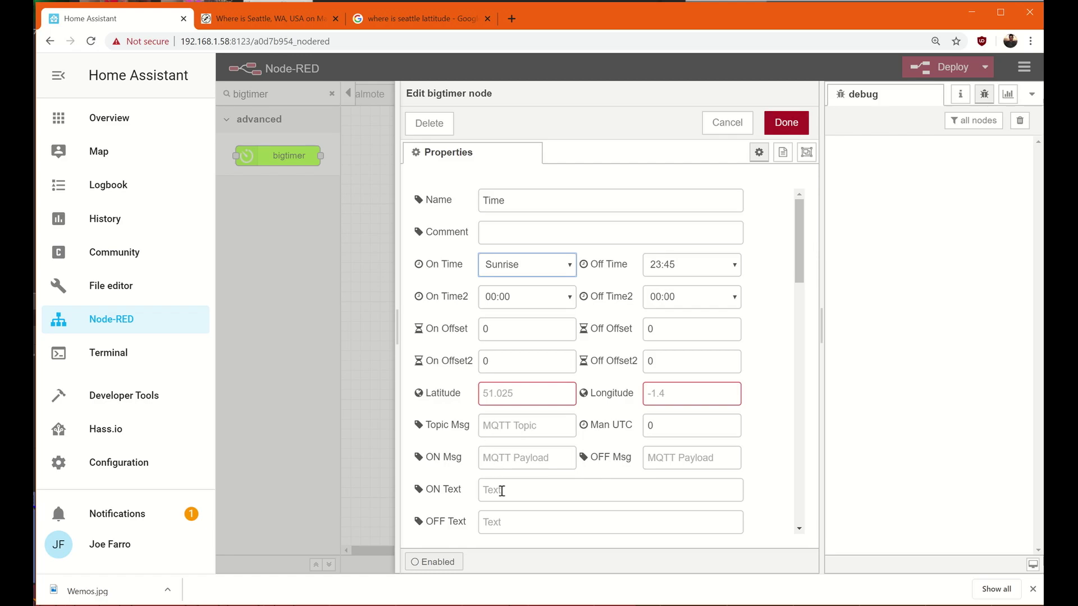
click(788, 125)
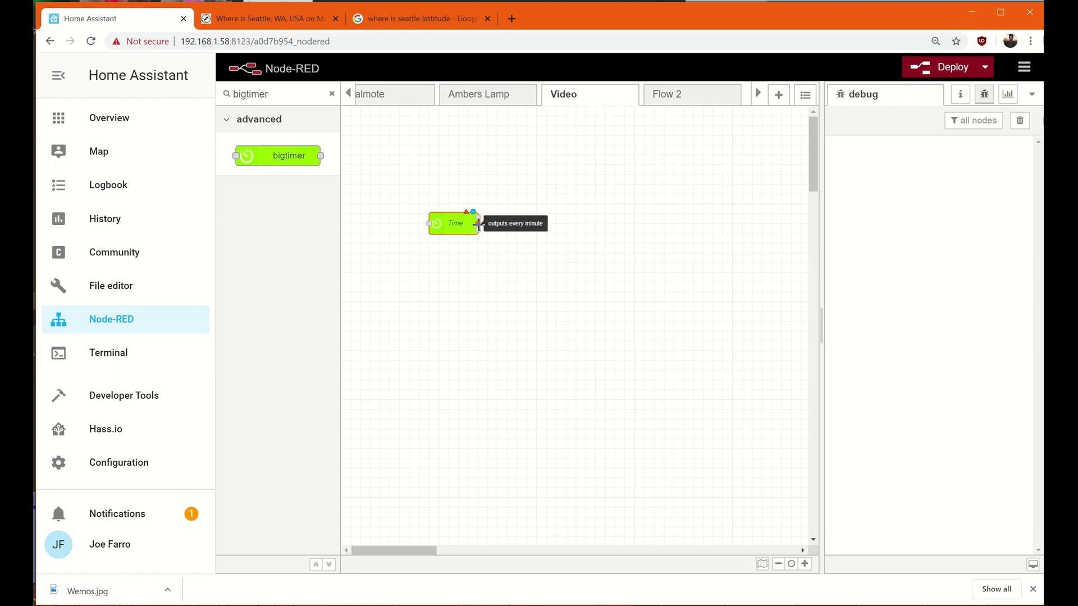
- Add a msg.payload debug node wired from the Time node's output, cancelling the deploy warning
drag(303, 93, 128, 101)
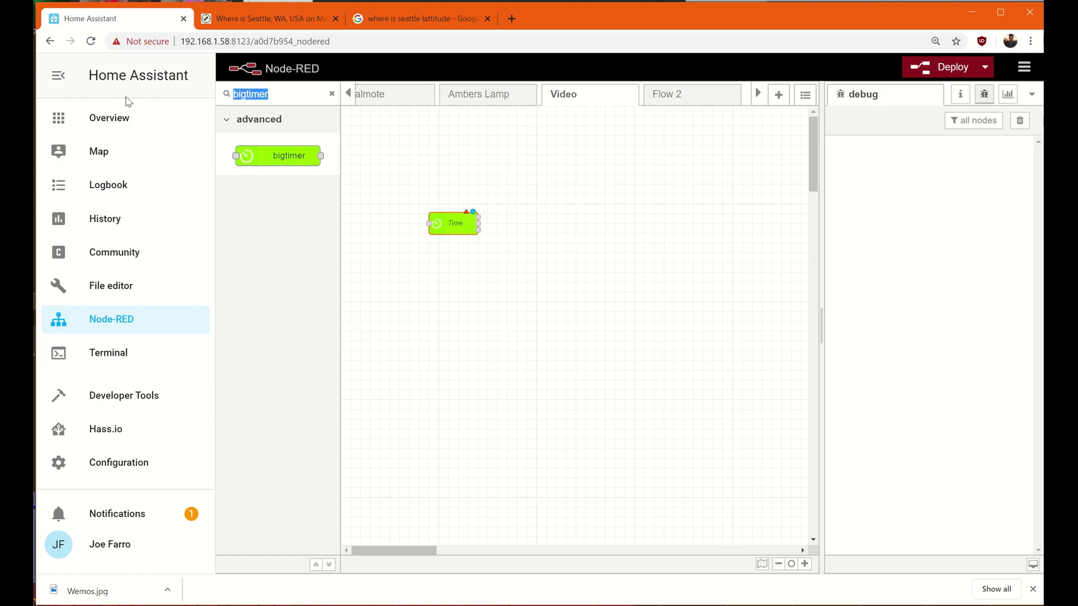
text(deb)
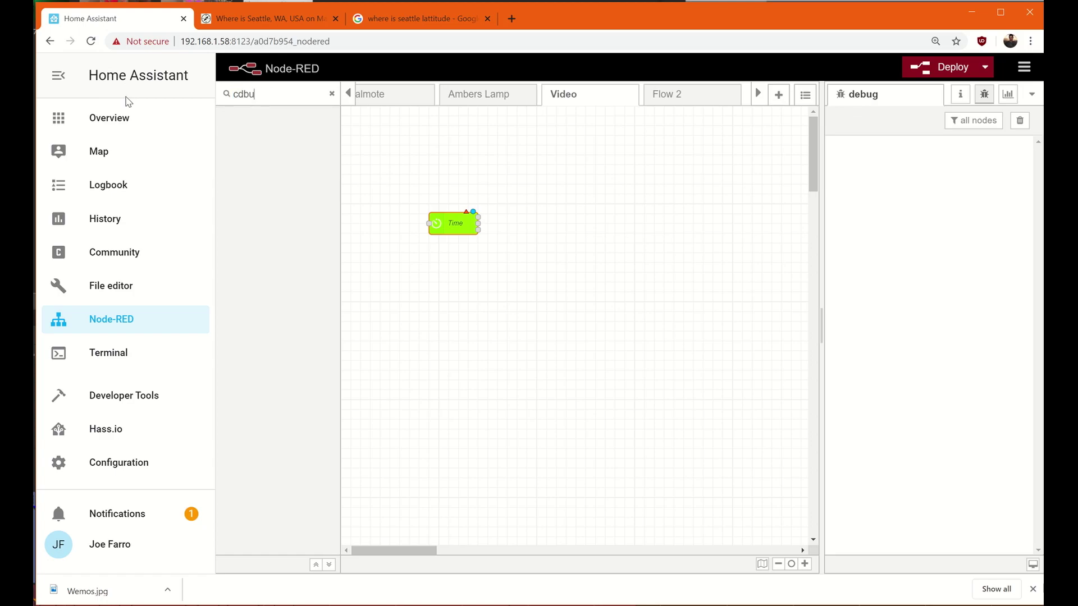
text(ug)
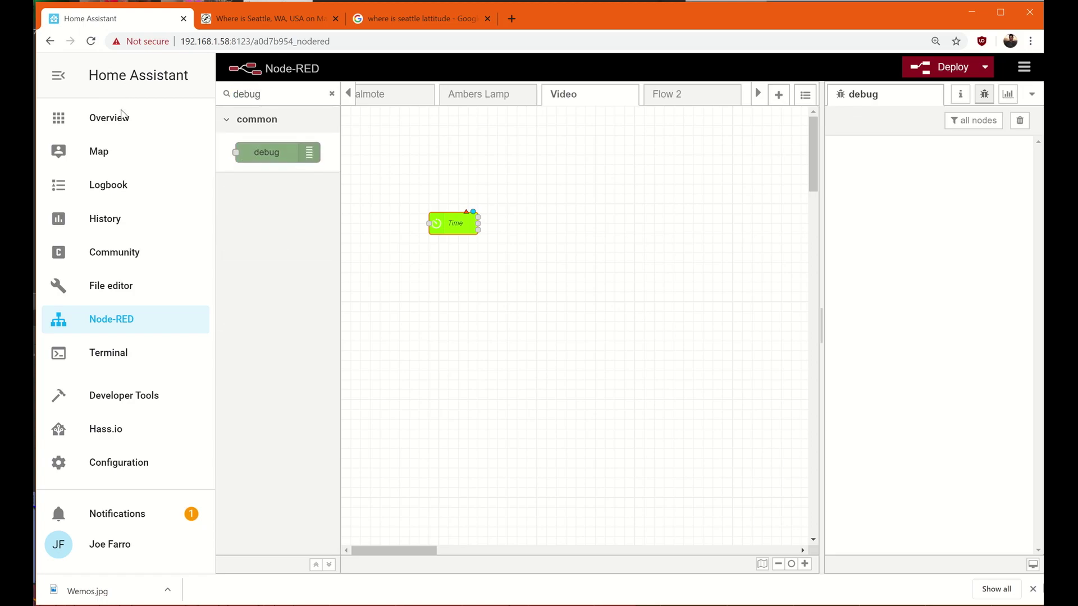
drag(294, 150, 404, 167)
drag(264, 152, 623, 233)
drag(478, 223, 602, 226)
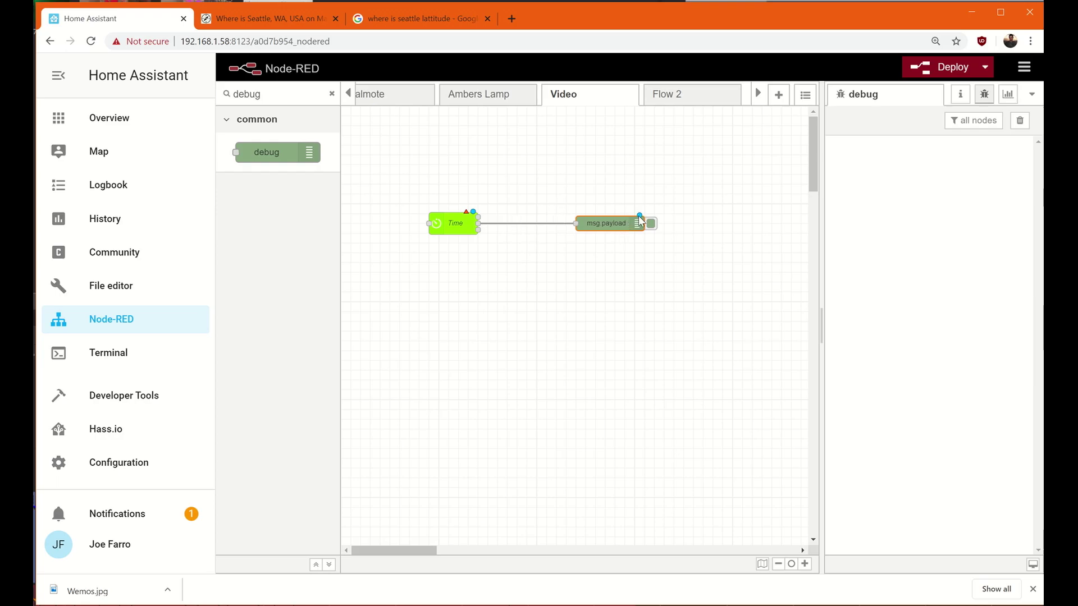
click(943, 72)
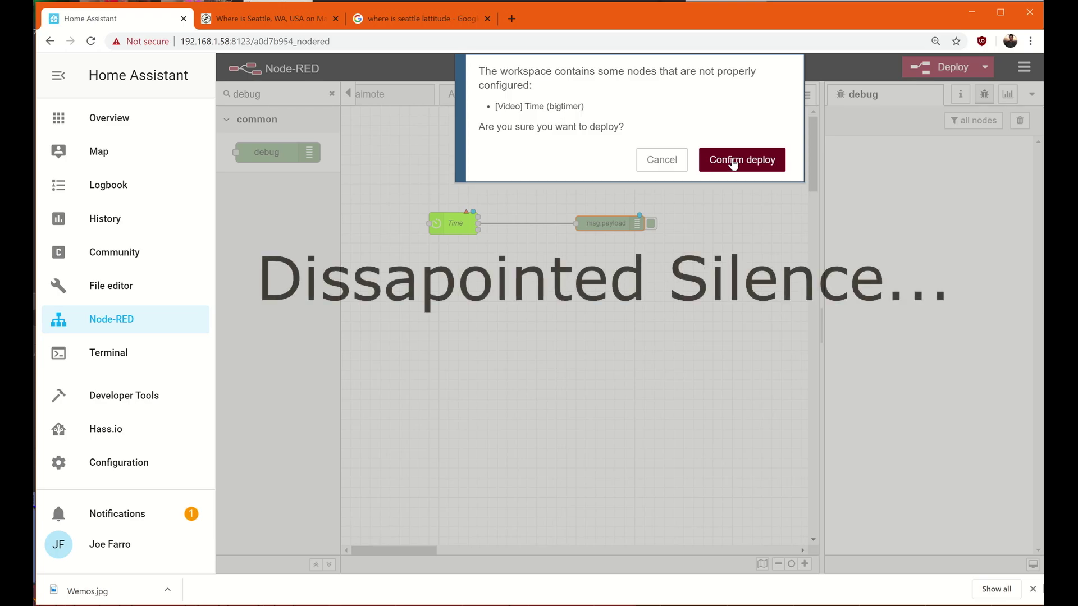
click(679, 164)
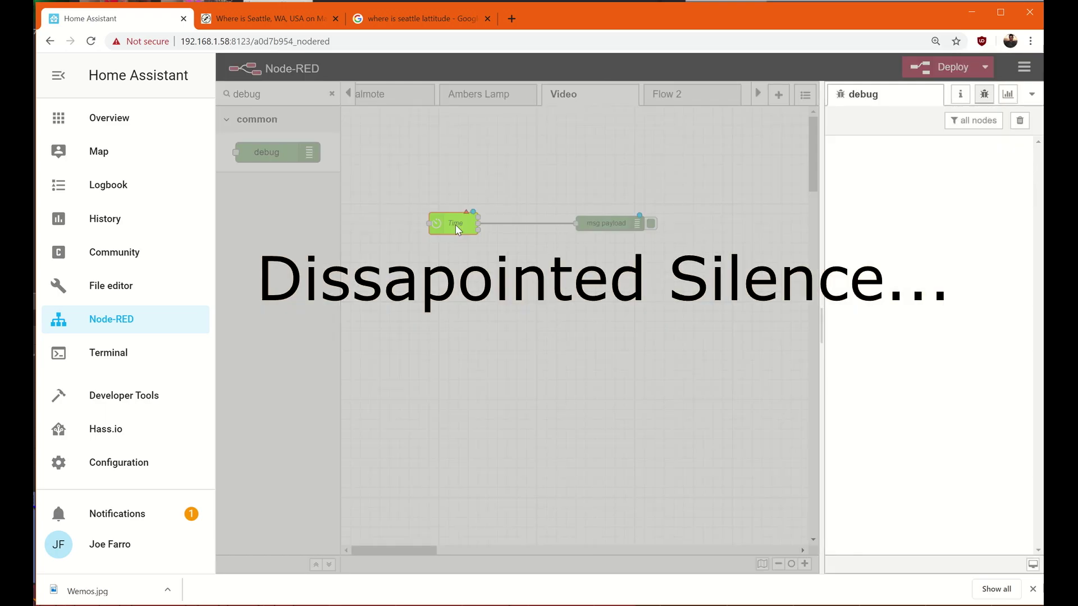
- Paste Seattle's longitude -122.335167 and latitude 47.608013 from latlong.net into the Time node
double_click(456, 225)
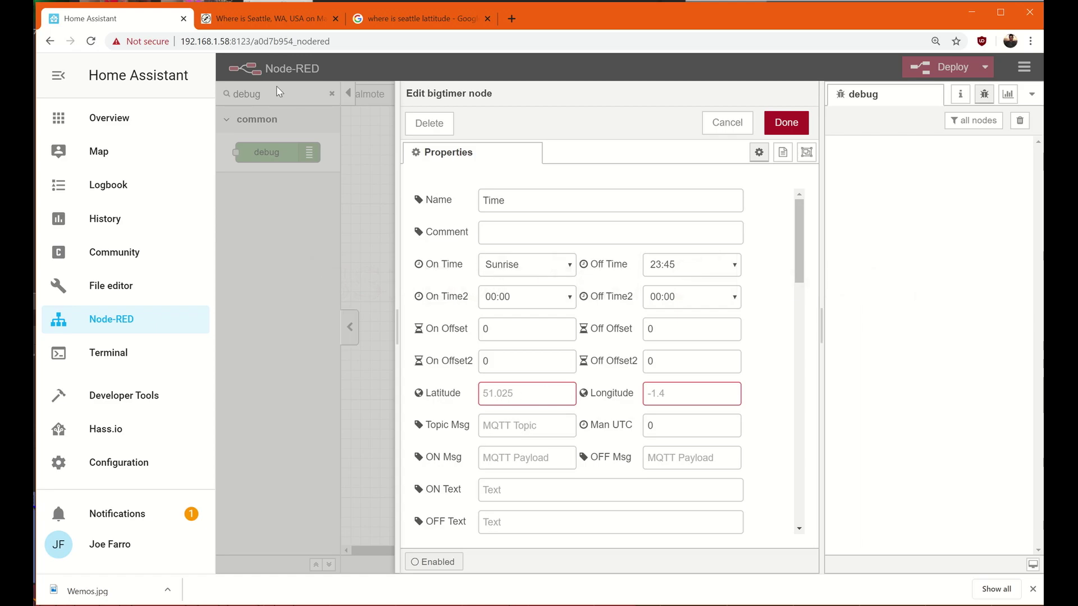
click(246, 19)
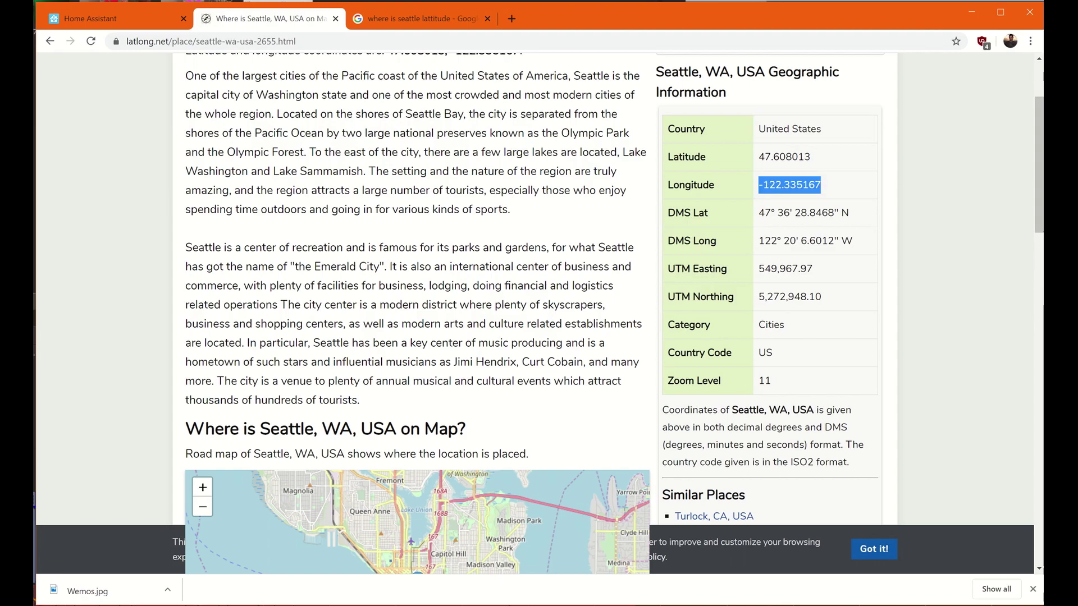
click(118, 18)
click(674, 391)
text(-122.335167)
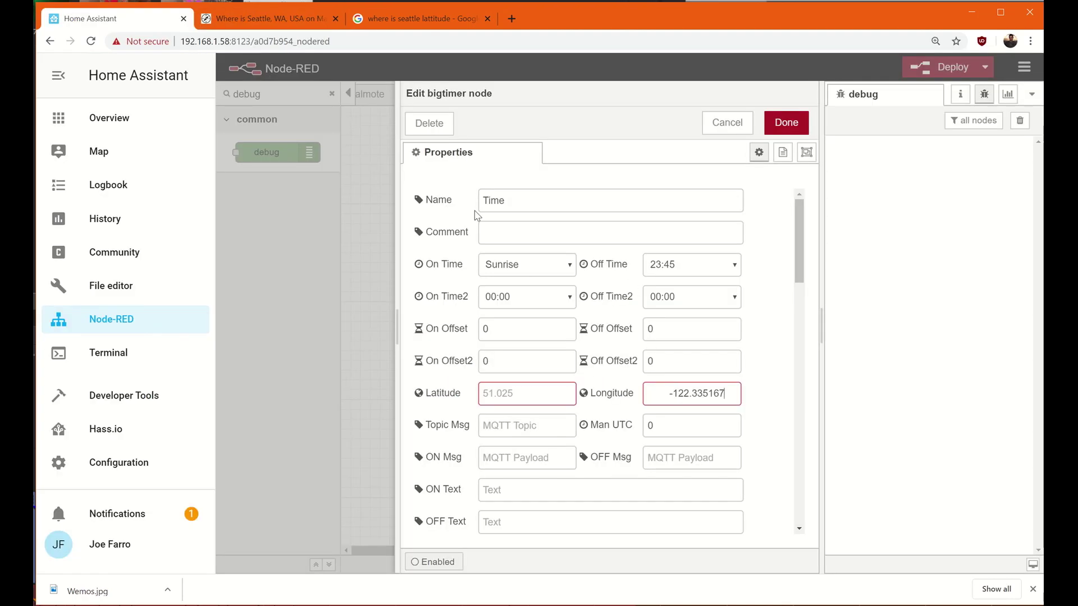
click(325, 16)
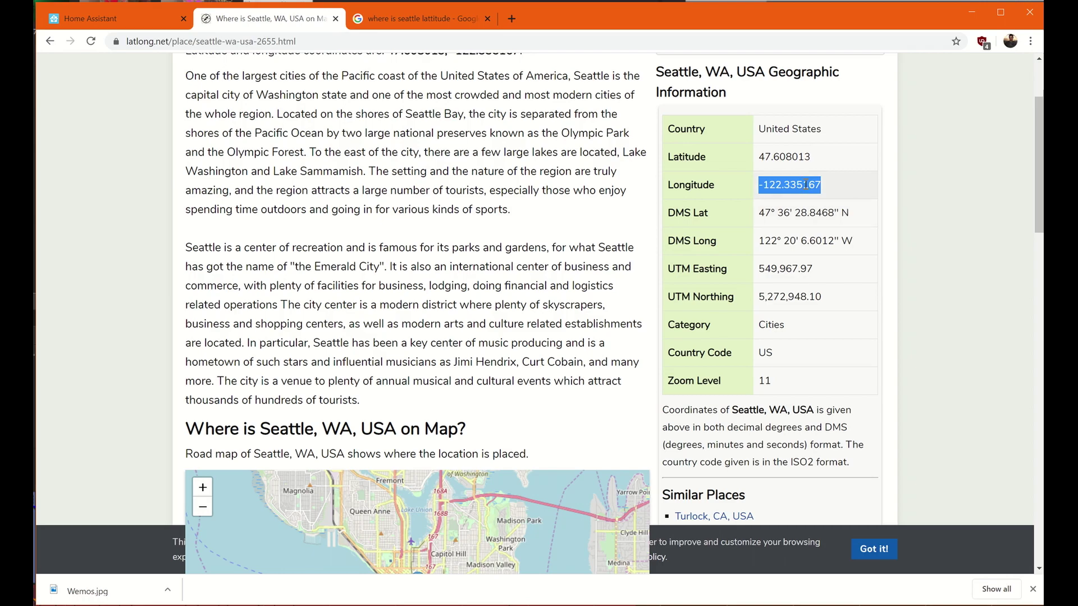
drag(820, 164, 756, 161)
key(ctrl+c)
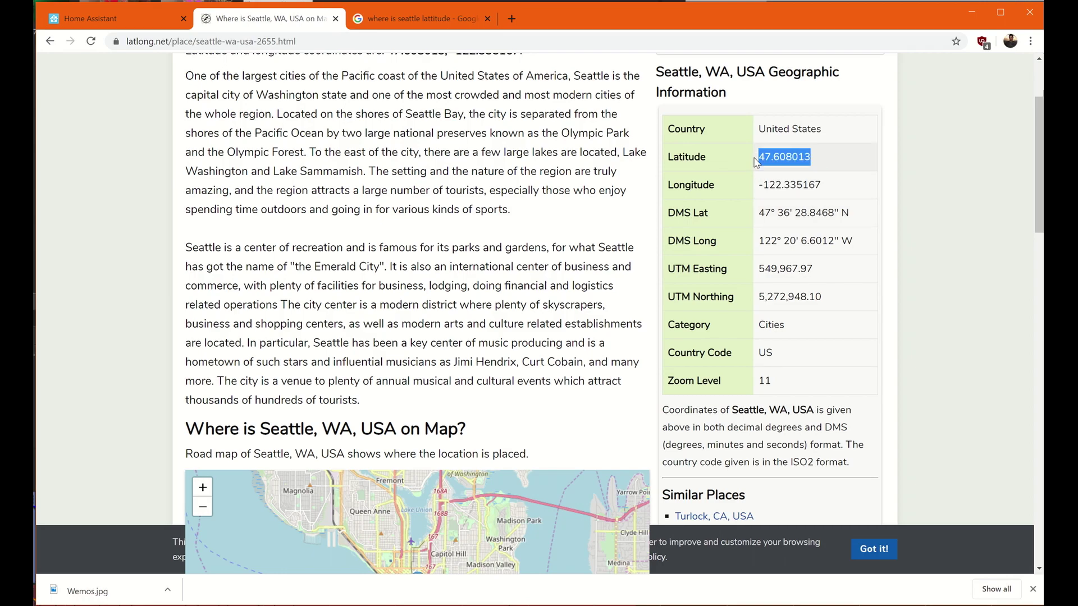
click(107, 18)
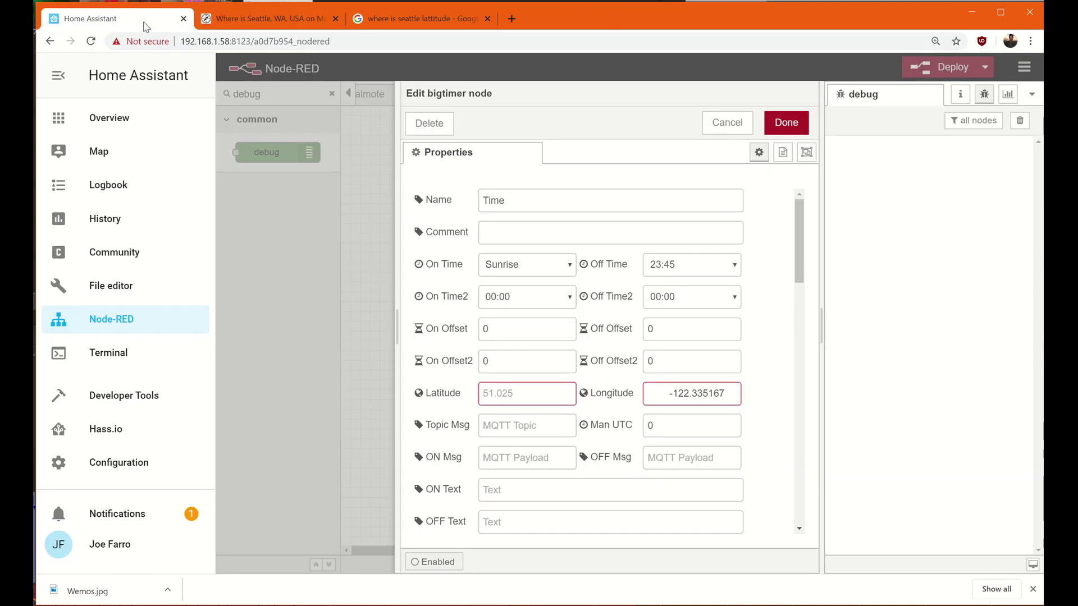
click(537, 393)
key(ctrl+v)
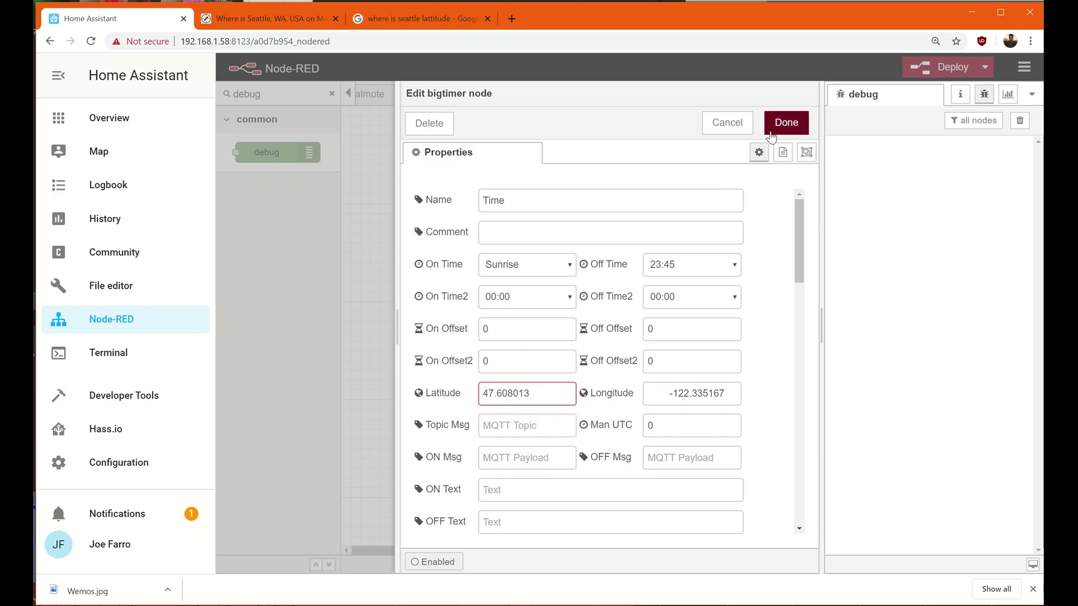
click(786, 122)
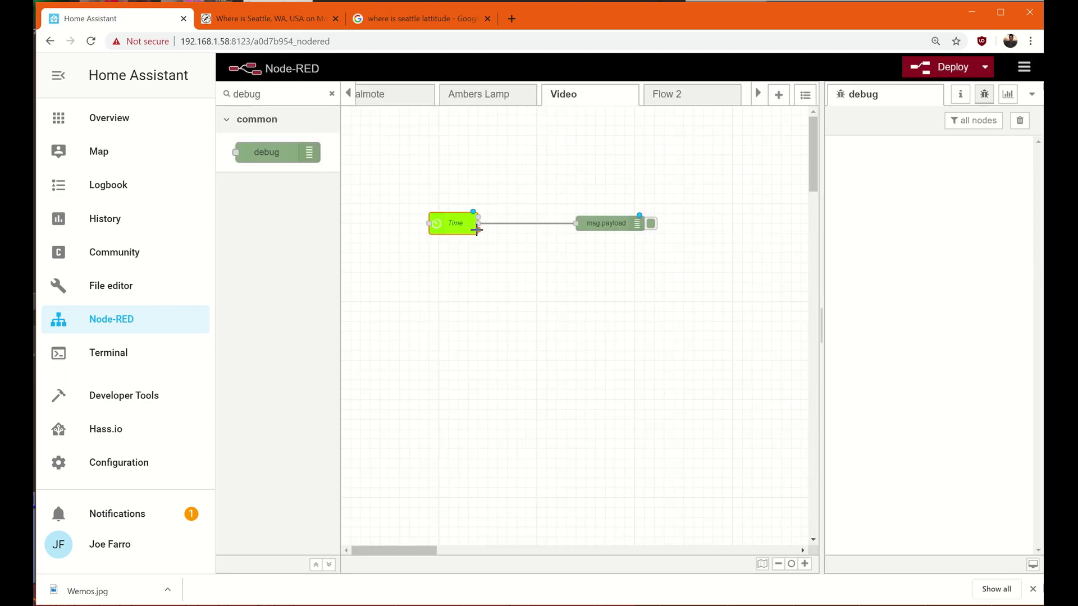
- Deploy the flow so Time shows 'Off for 06hrs 03mins' and debug shows payload 0
click(932, 69)
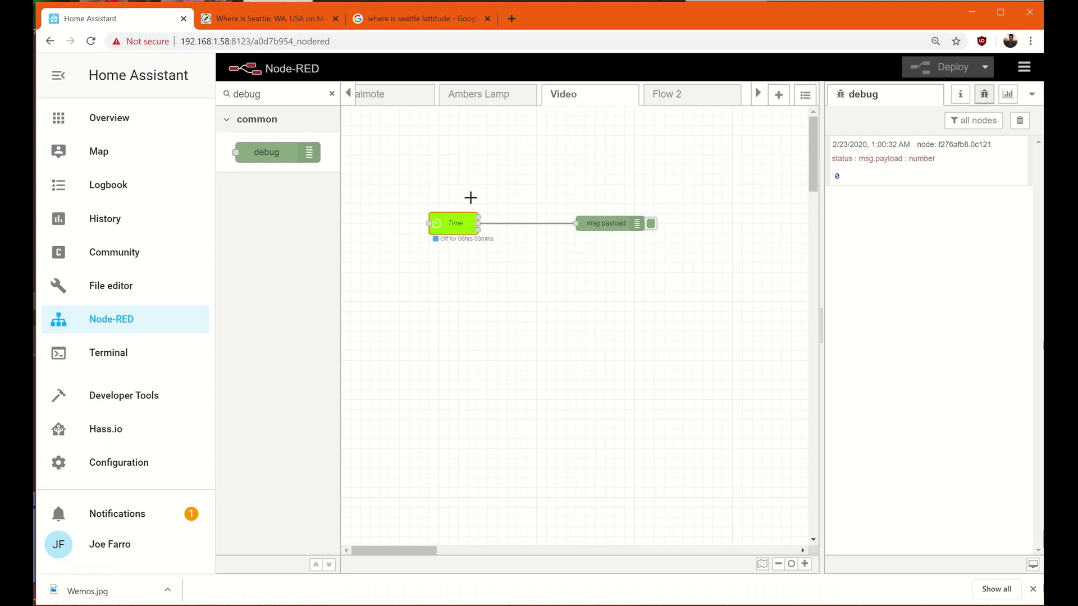
double_click(247, 93)
- Add a switch node below the flow, wired from Time's output, shifting the debug node right
text(switch)
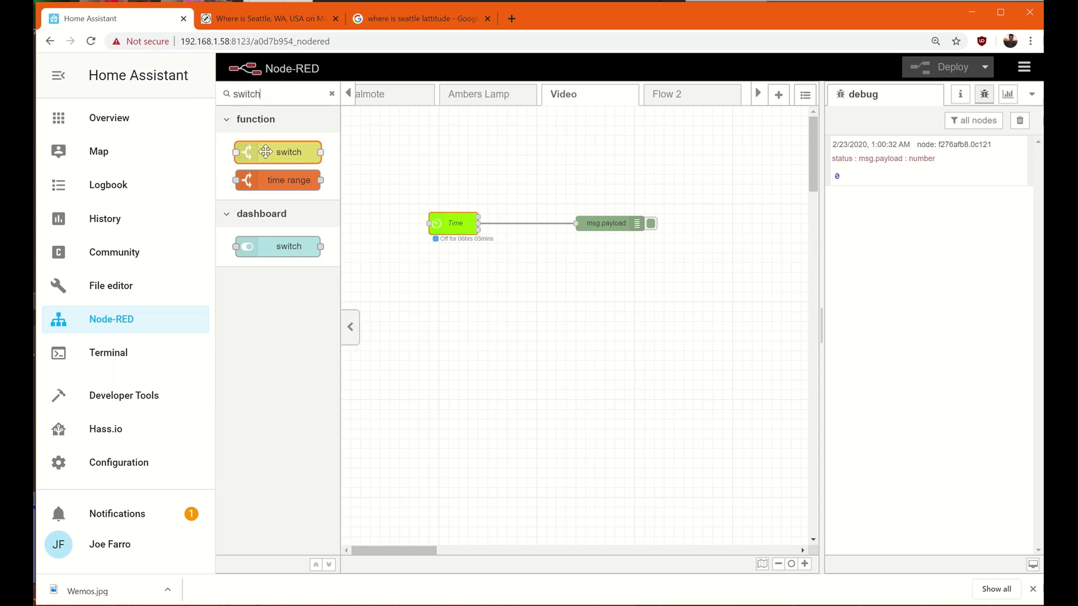
drag(266, 152, 568, 261)
click(608, 223)
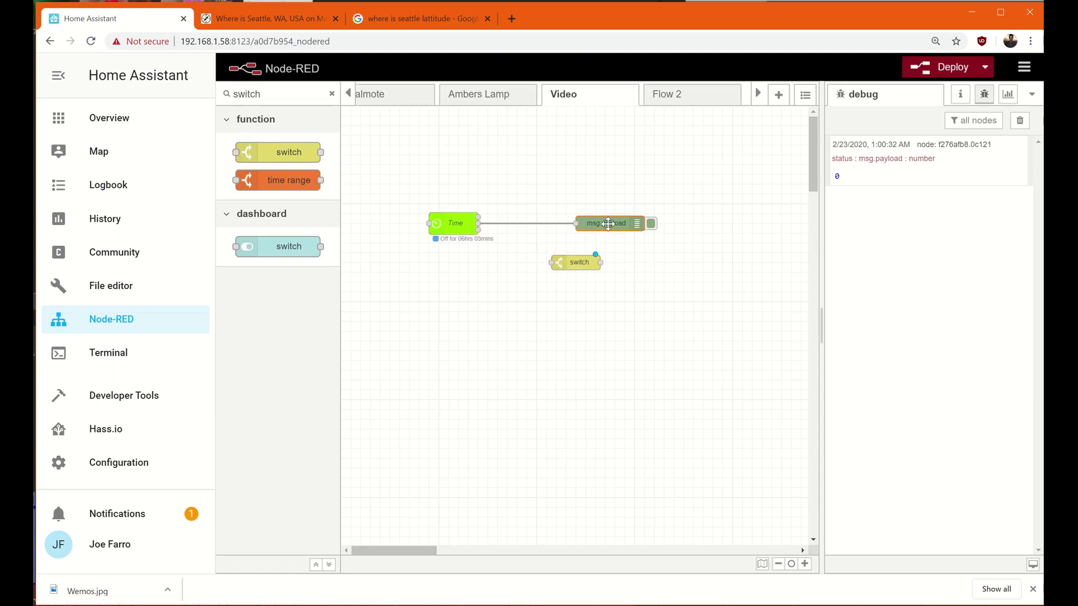
drag(629, 226, 668, 216)
drag(583, 265, 559, 227)
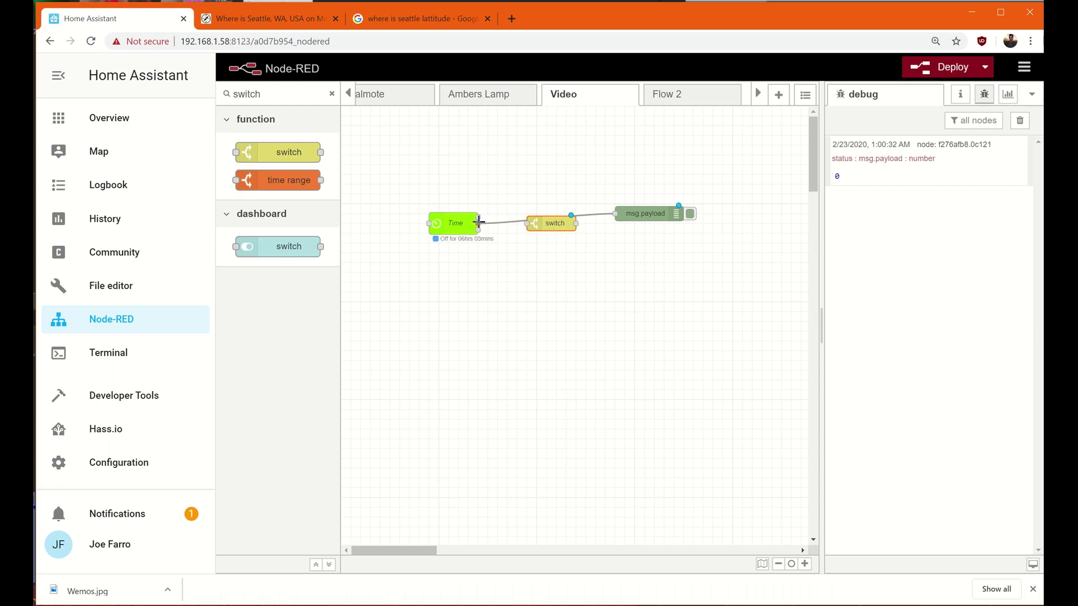
drag(547, 227, 595, 324)
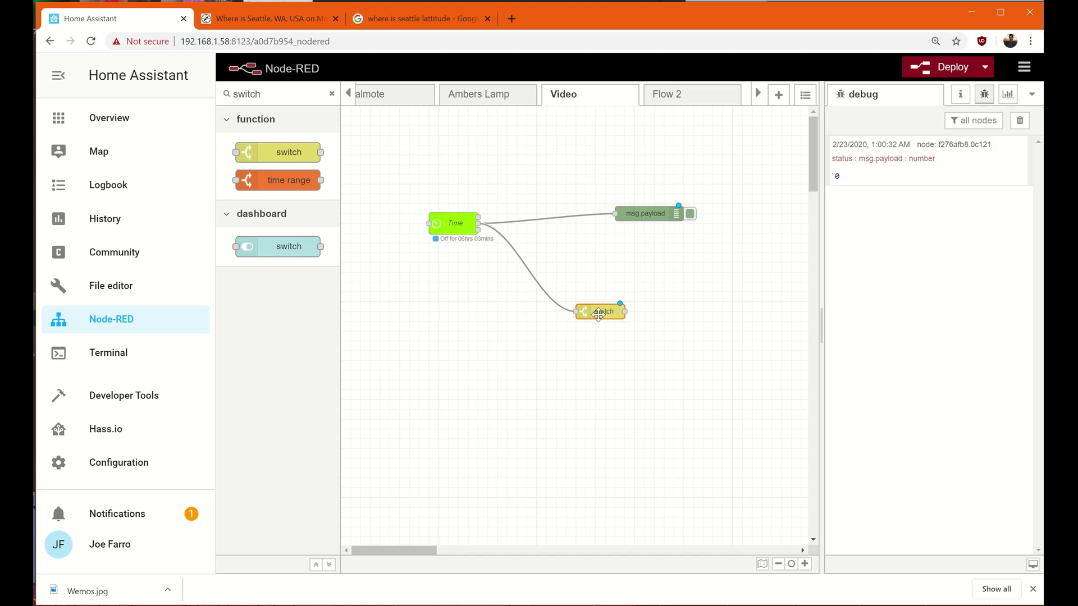
- Name the switch node 'sunset or 11:45pm' and fill in its first rule's value
double_click(598, 313)
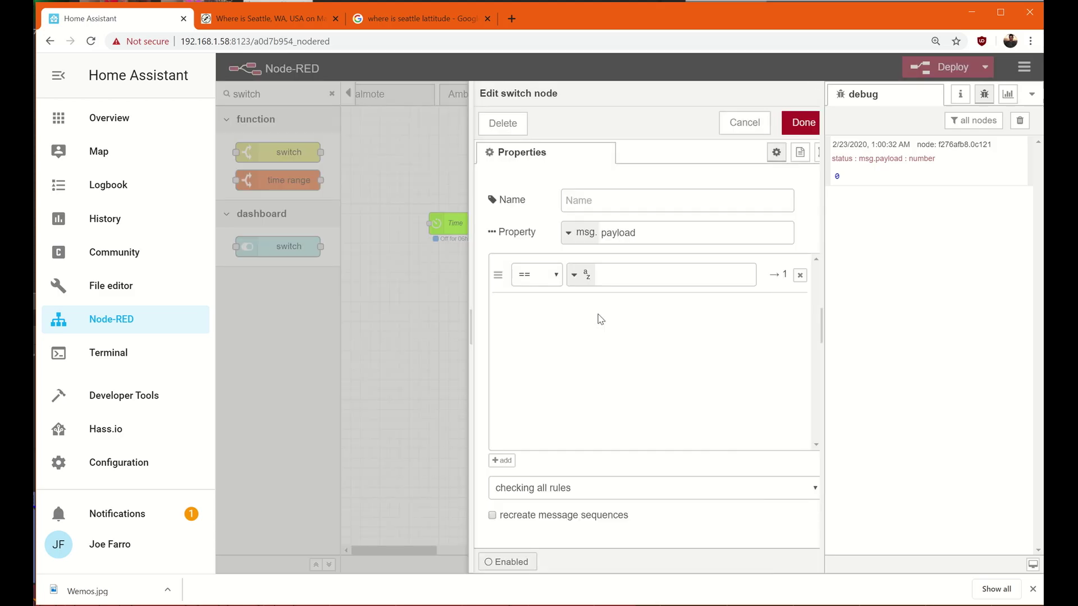
click(594, 197)
text(sunset or 11:45pm)
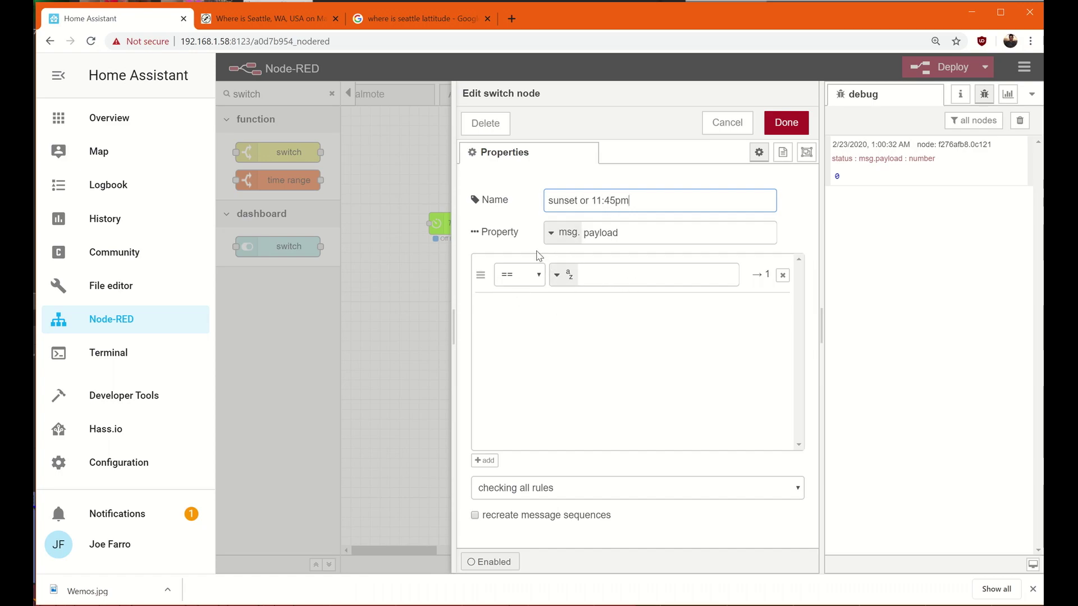
click(621, 275)
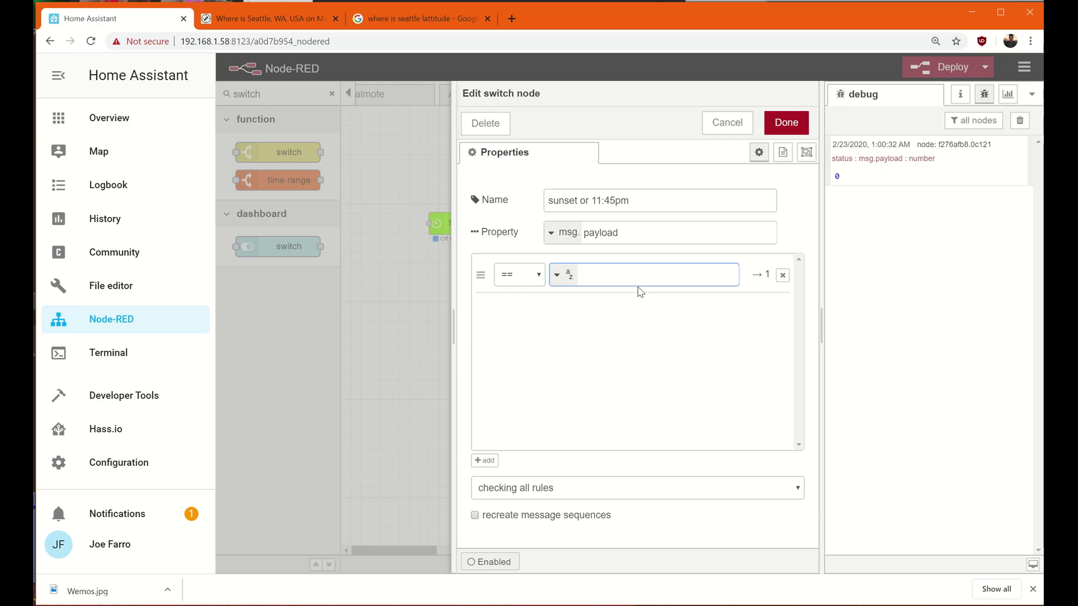
click(793, 125)
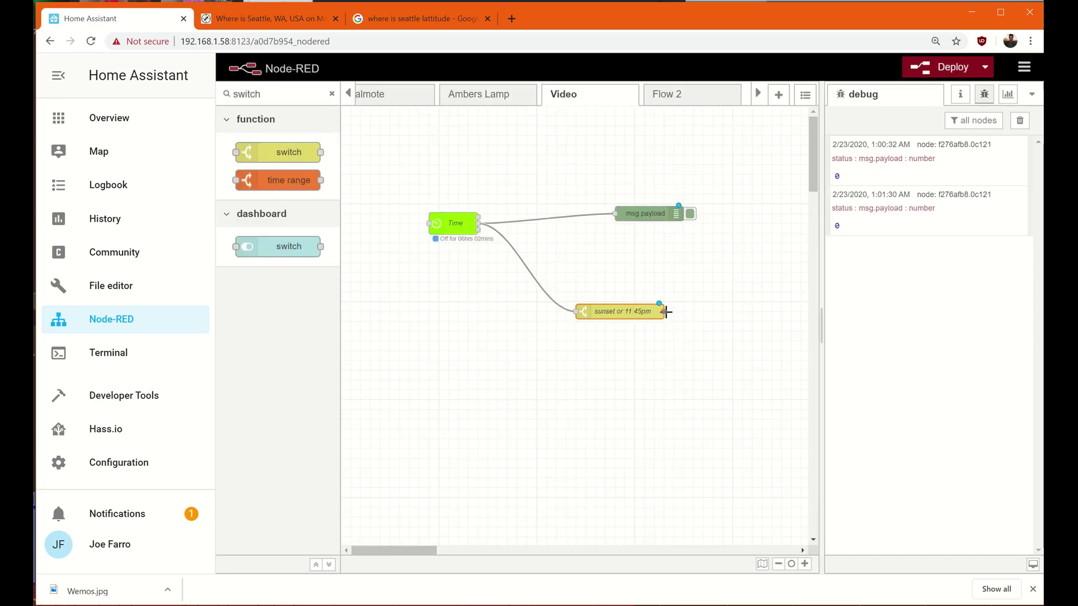
- Add a second switch rule == 1 so payload 1 goes to output 2
double_click(635, 311)
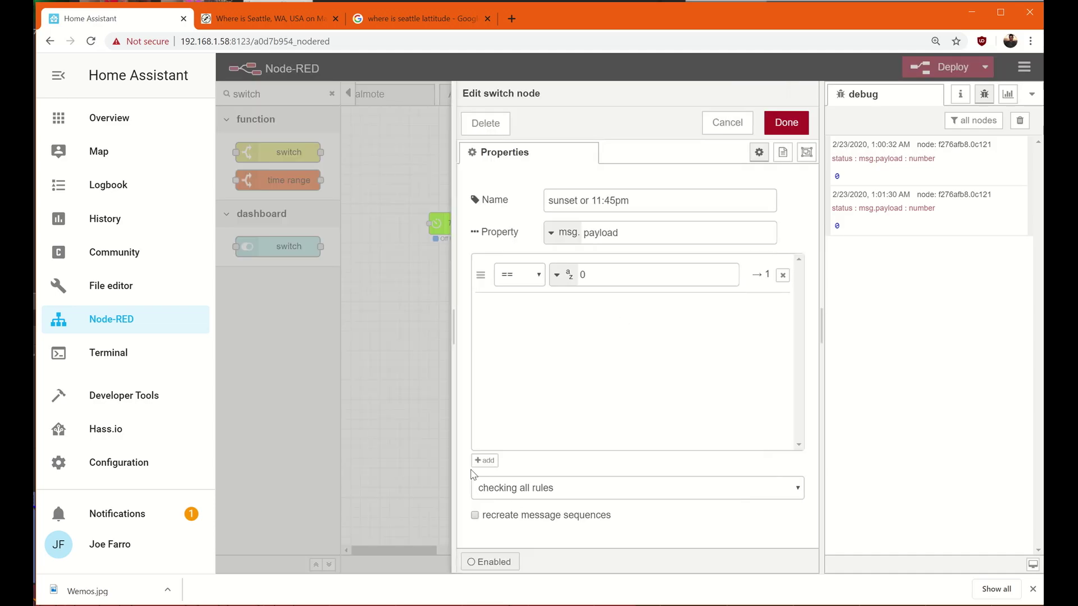
click(483, 460)
click(604, 314)
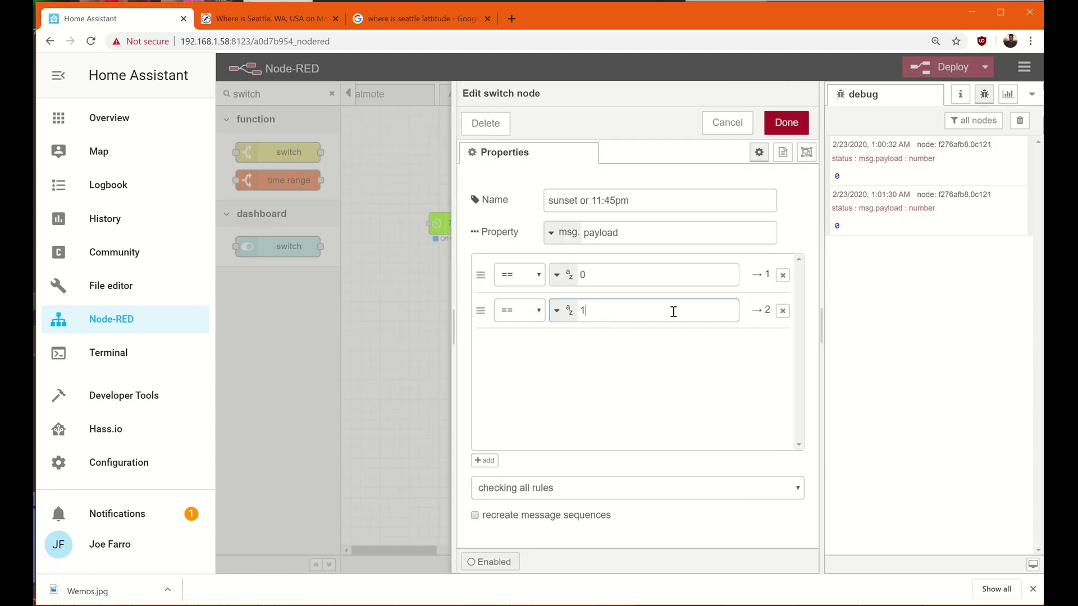
click(786, 122)
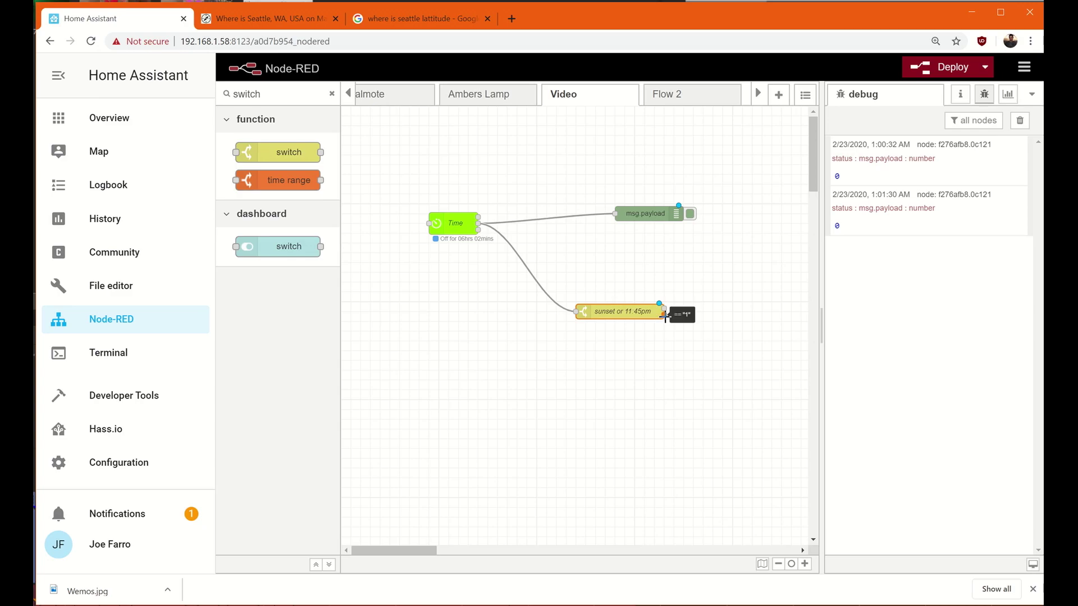
drag(259, 93, 205, 93)
- Place a call service node wired from the sunset or 11:45pm switch
text(call)
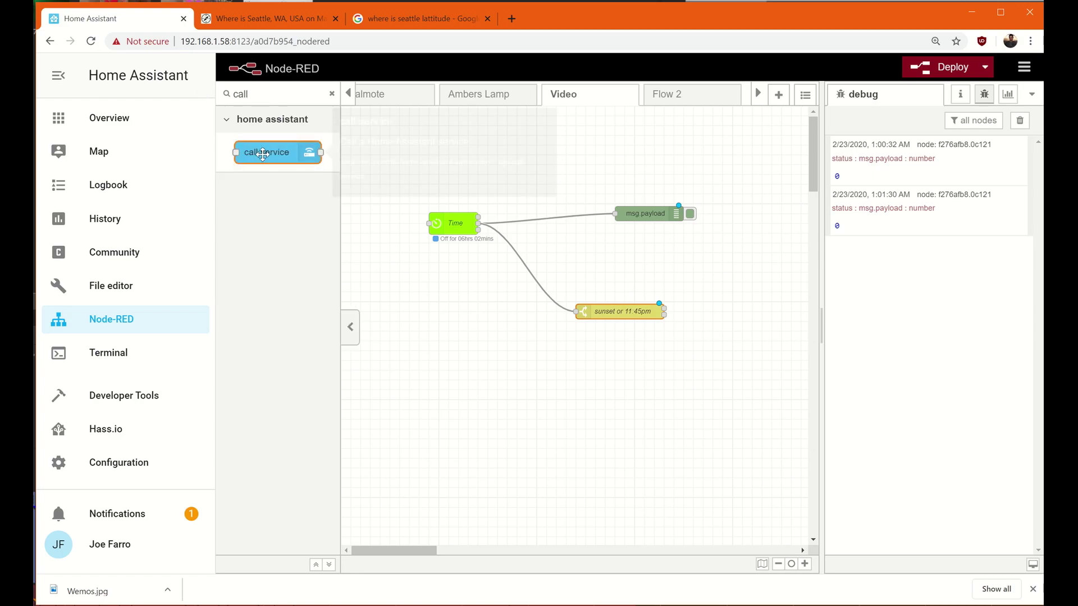
drag(262, 153, 736, 290)
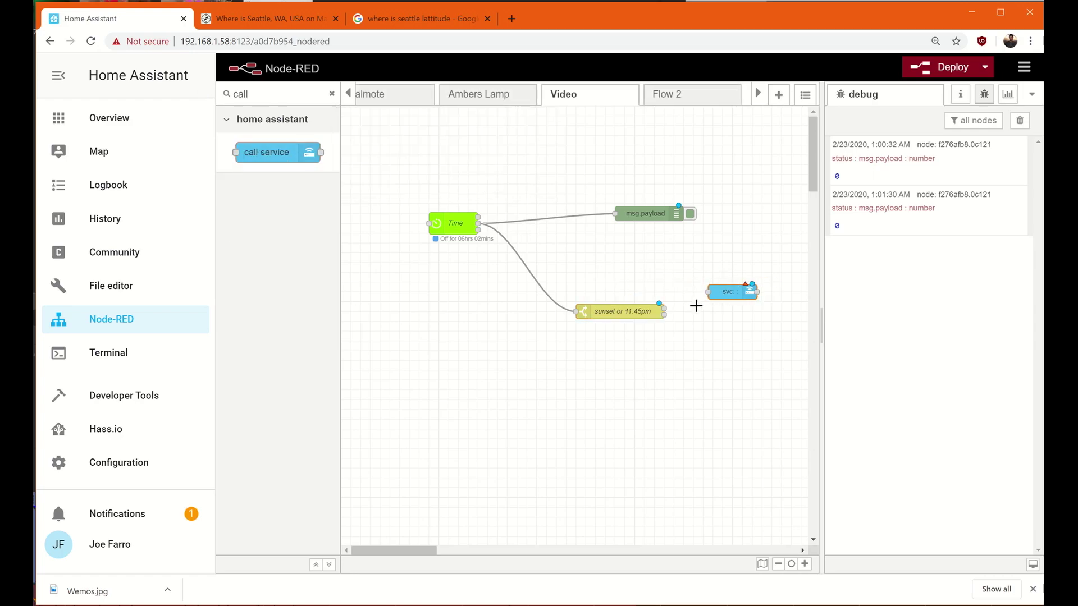
mouse_move(664, 311)
mouse_down()
mouse_move(685, 293)
mouse_move(720, 294)
mouse_up()
- Configure it as Turn Off Lamp: domain light, service turn_off, entity light.wled
double_click(720, 293)
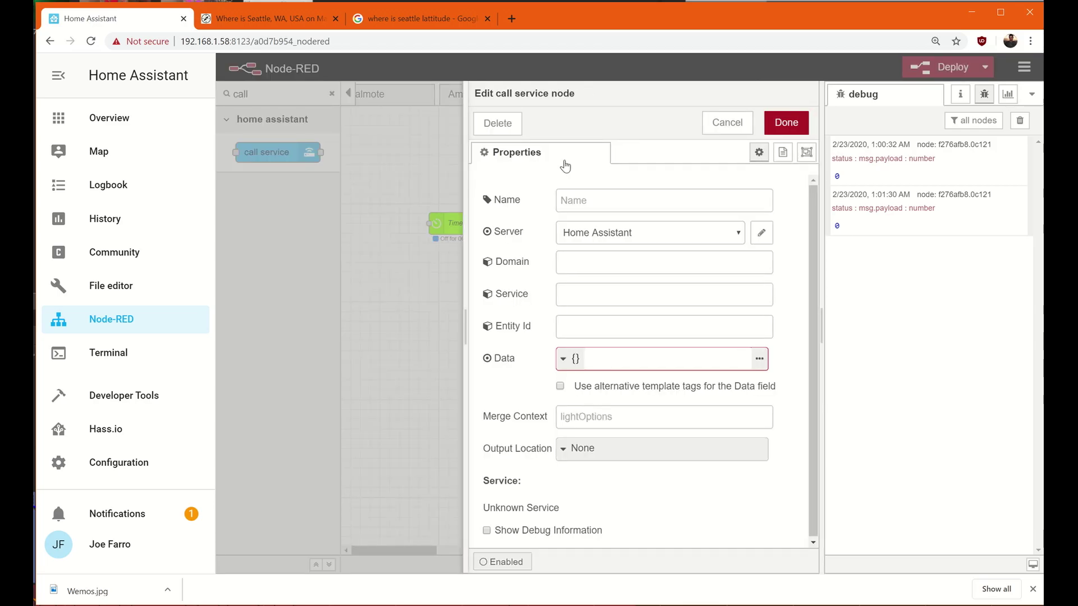
click(604, 200)
text(Turn Off Lamp)
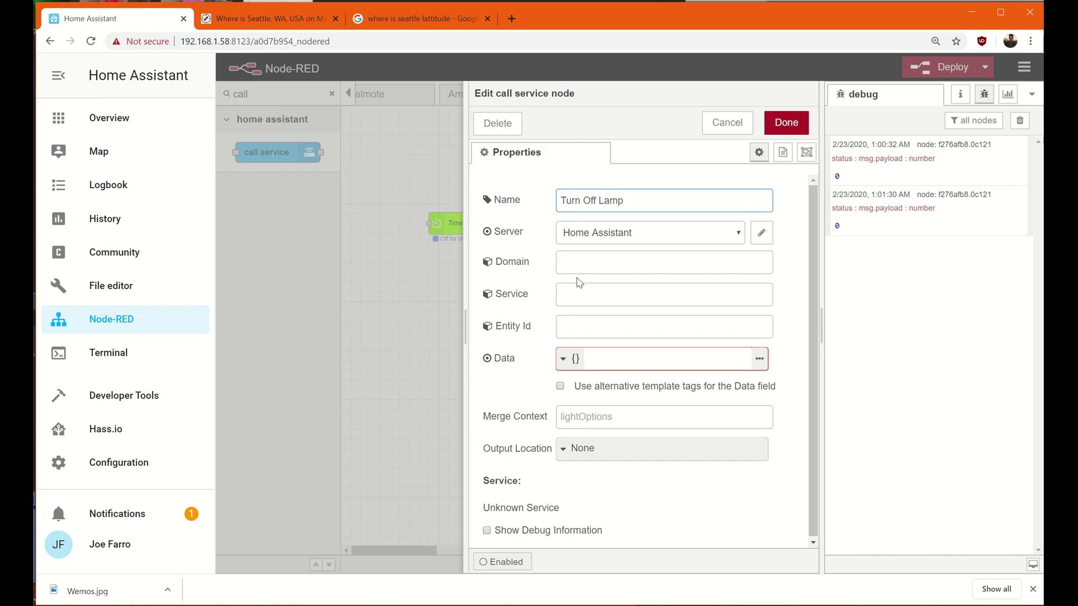
click(591, 252)
text(ligh)
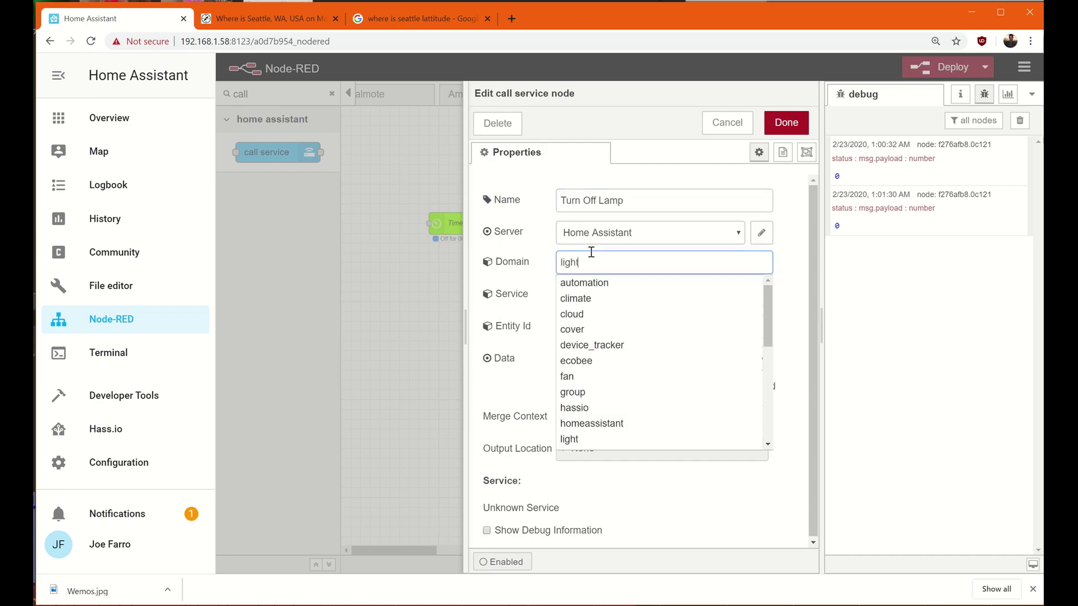
text(t)
click(594, 291)
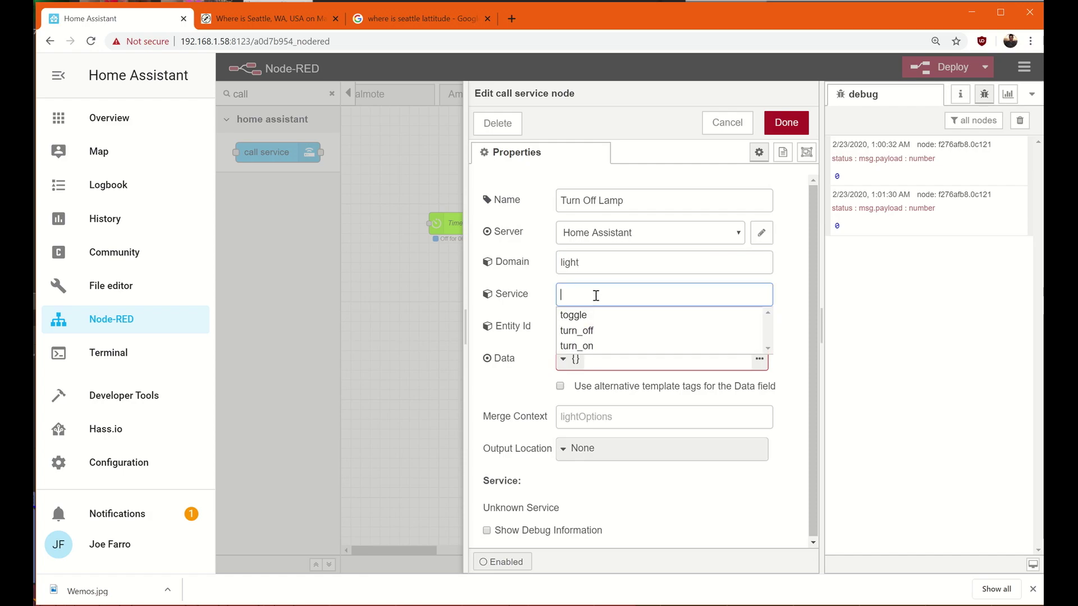
click(609, 332)
click(606, 330)
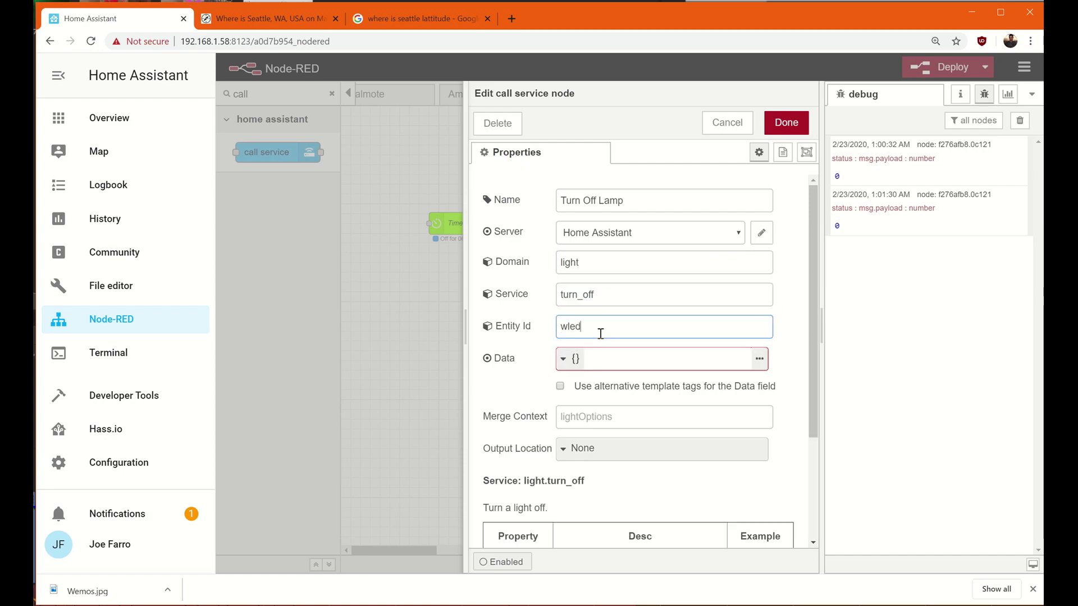
click(598, 349)
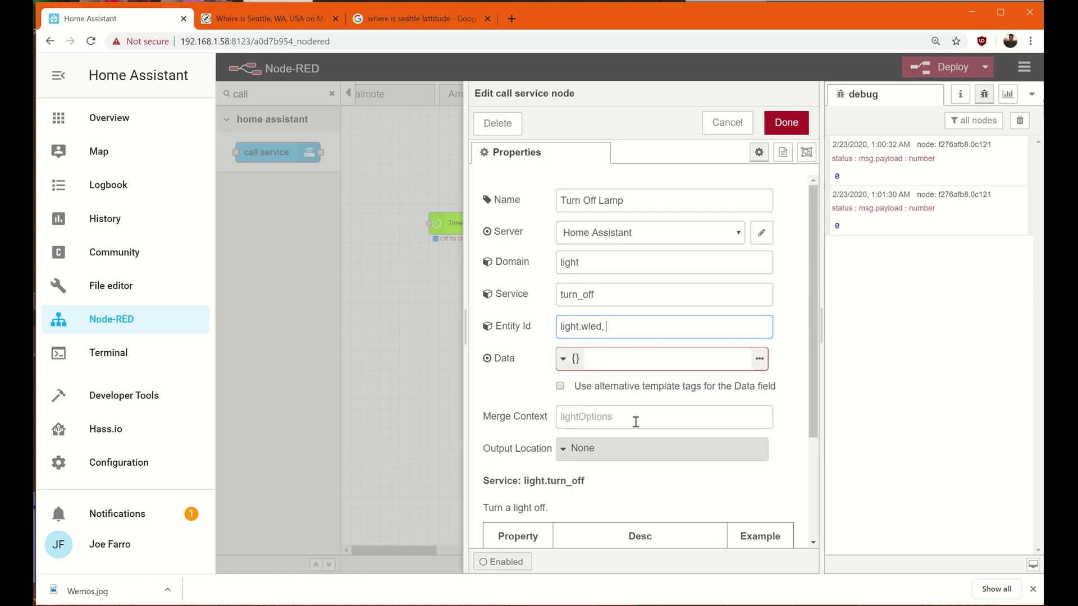
click(786, 122)
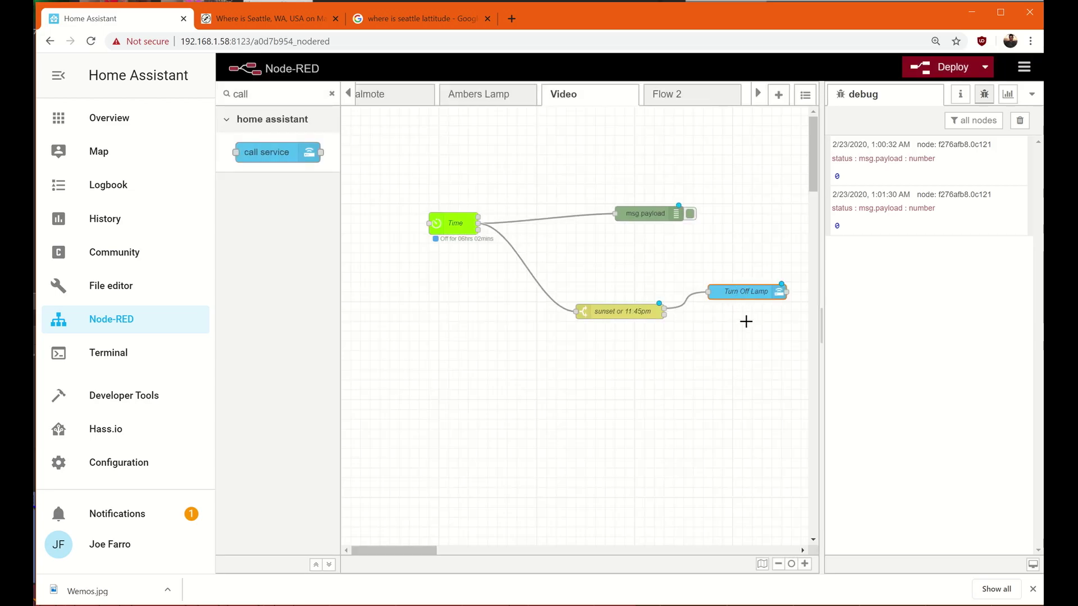
- Duplicate the Turn Off Lamp node and wire the switch's second output to the copy
key(ctrl+c)
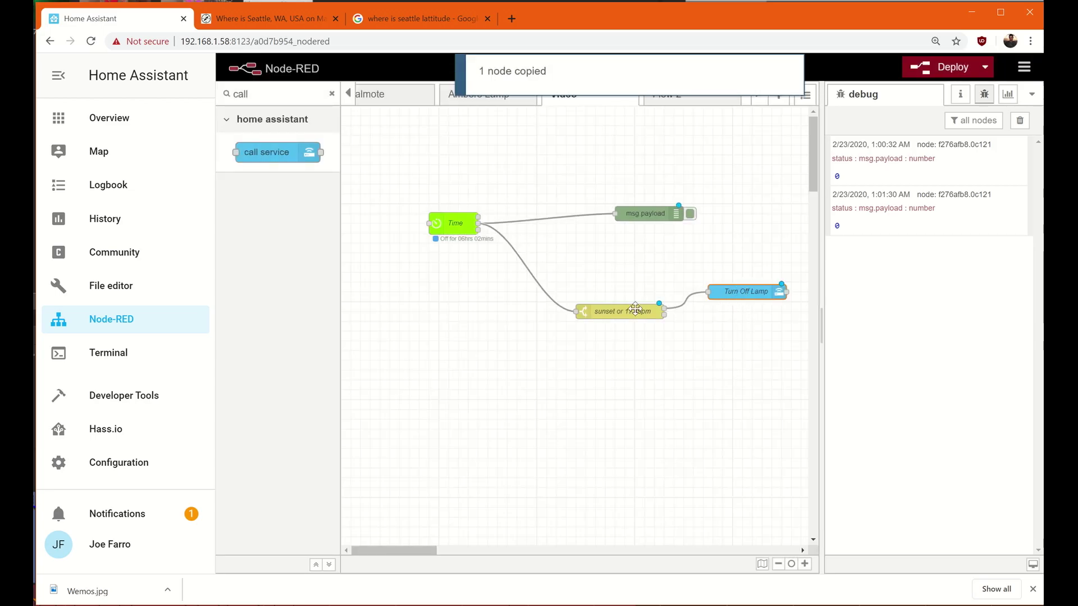
key(ctrl+v)
click(753, 345)
drag(664, 316, 701, 340)
- Rename the copy to Turn On Lamp with service turn_on, then nudge it right
double_click(744, 342)
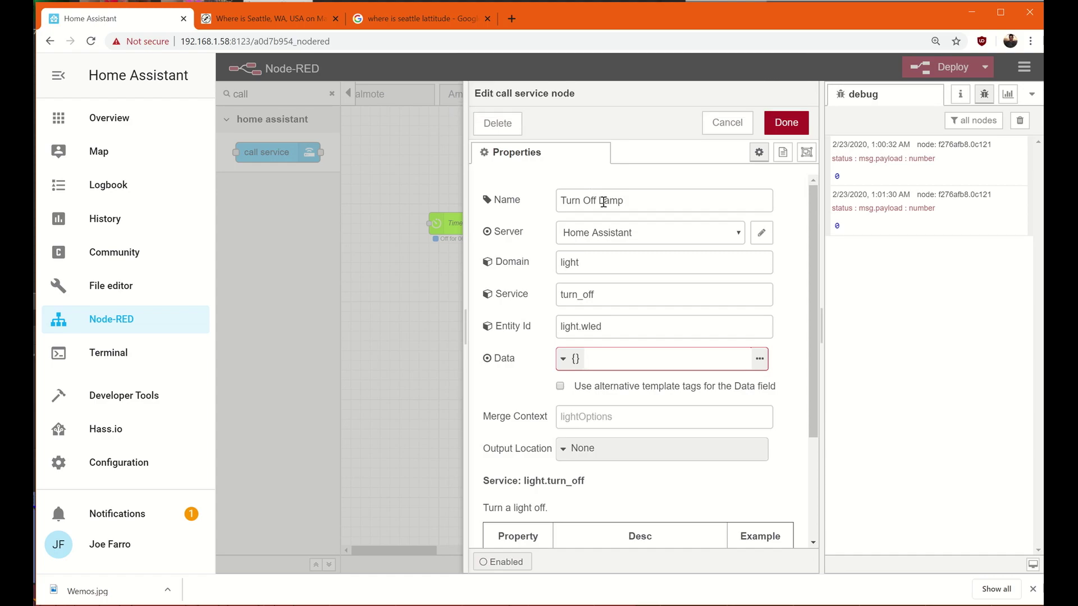
click(603, 201)
key(BackSpace)
key(BackSpace)
key(BackSpace)
text(n)
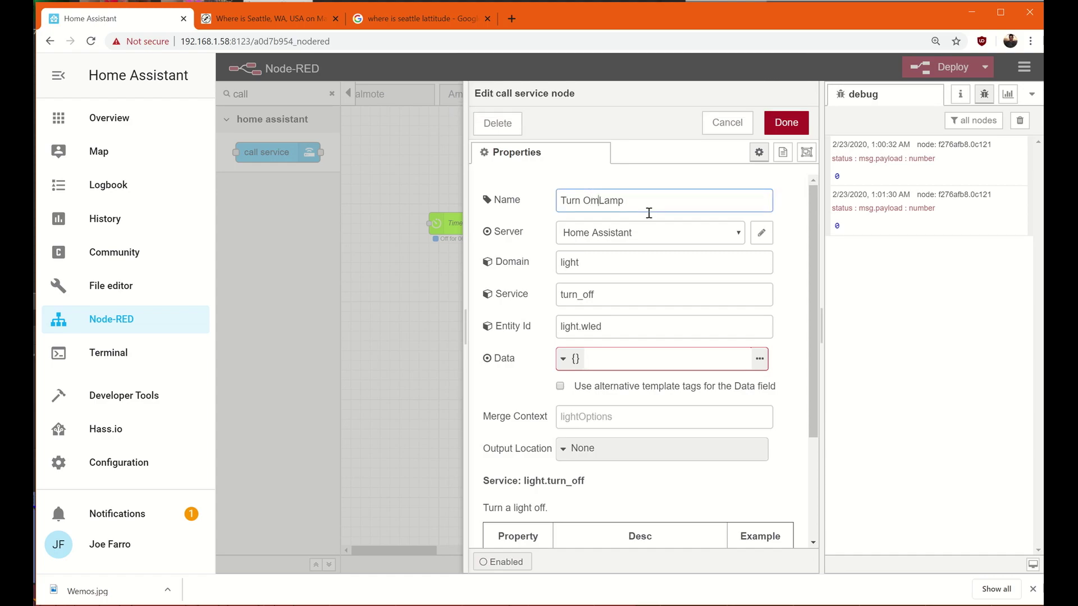
key(BackSpace)
text(n)
click(614, 296)
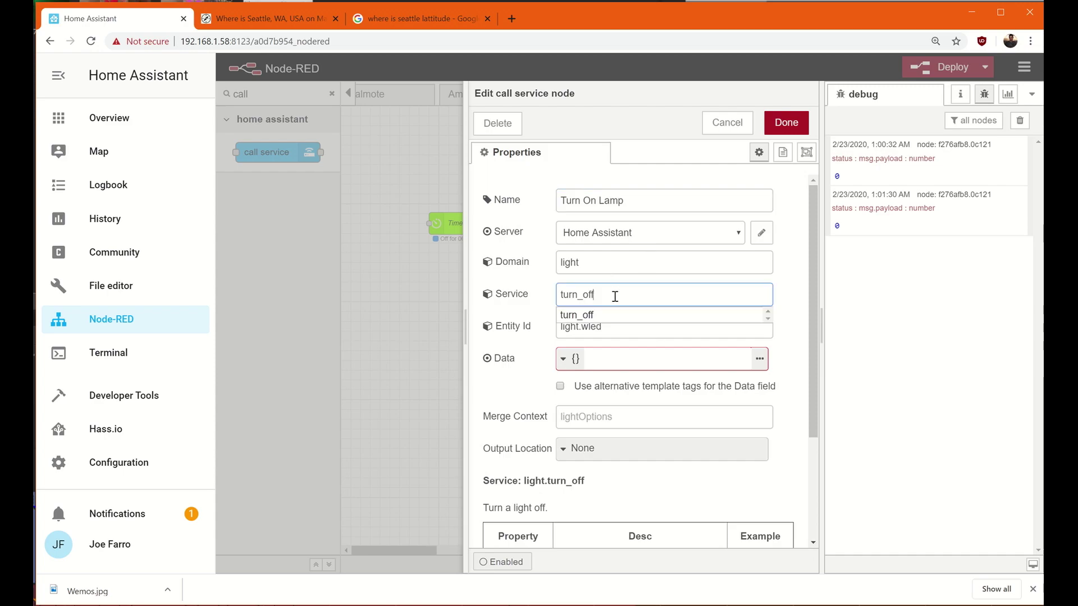
key(BackSpace)
key(BackSpace)
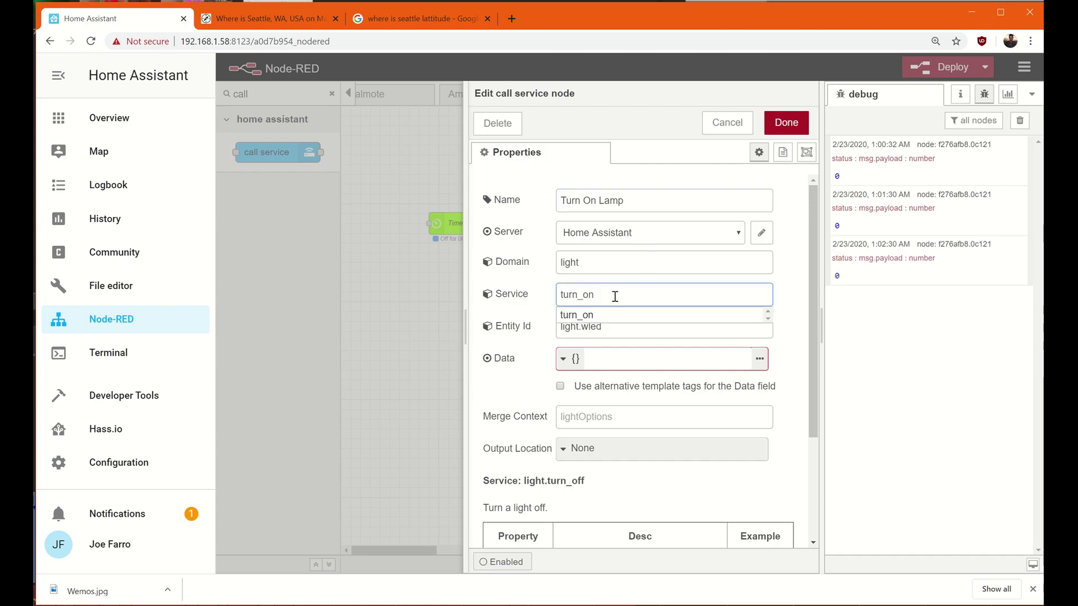
click(617, 317)
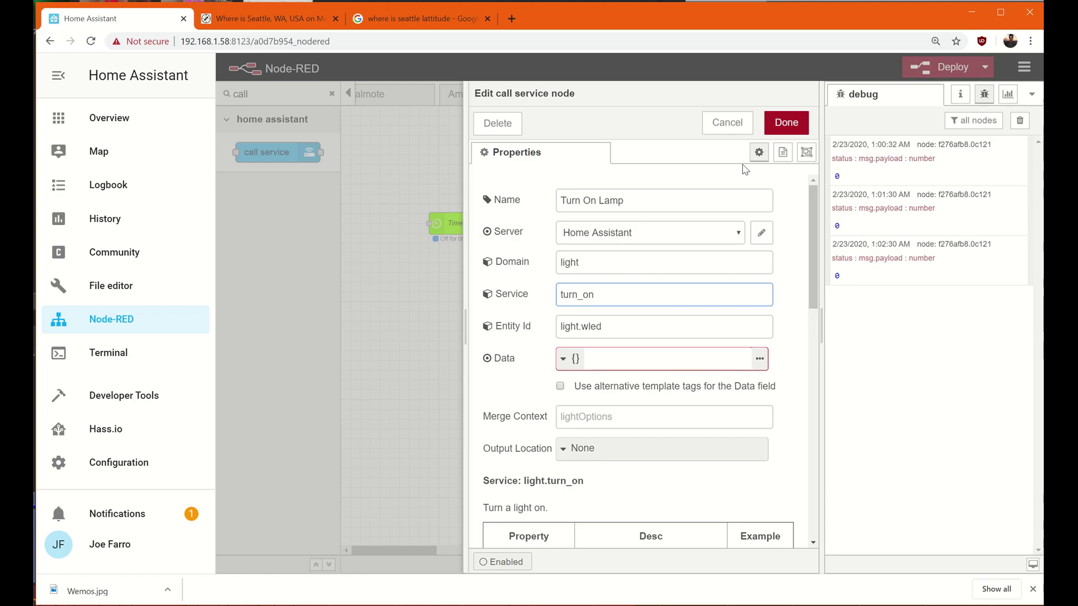
click(785, 122)
drag(723, 345, 733, 345)
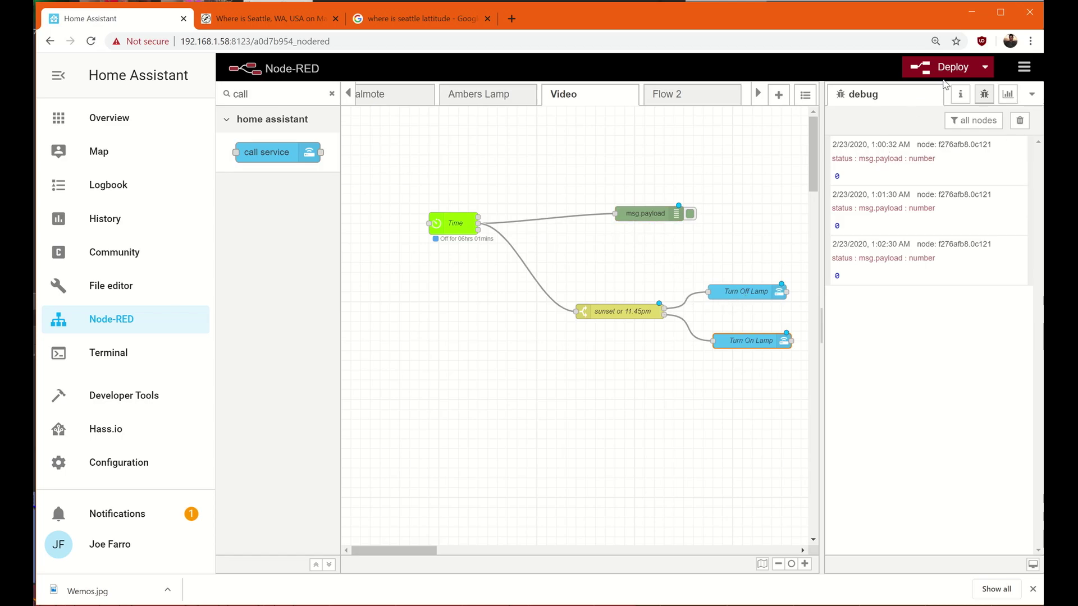
- Deploy the flow, triggering Turn Off Lamp, and shift the Time node down-left
click(949, 69)
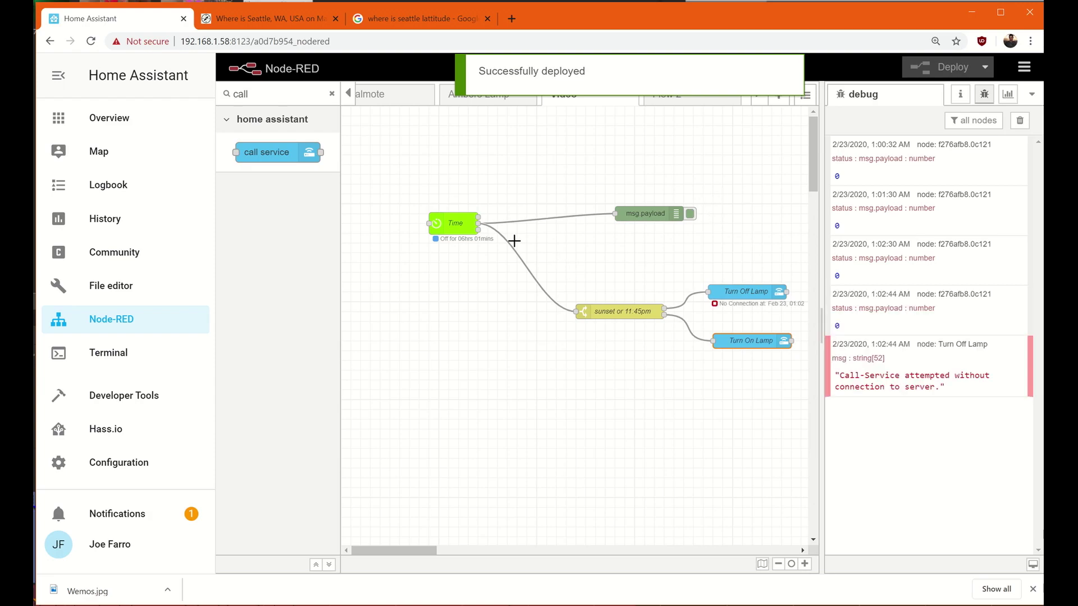
drag(458, 238, 439, 287)
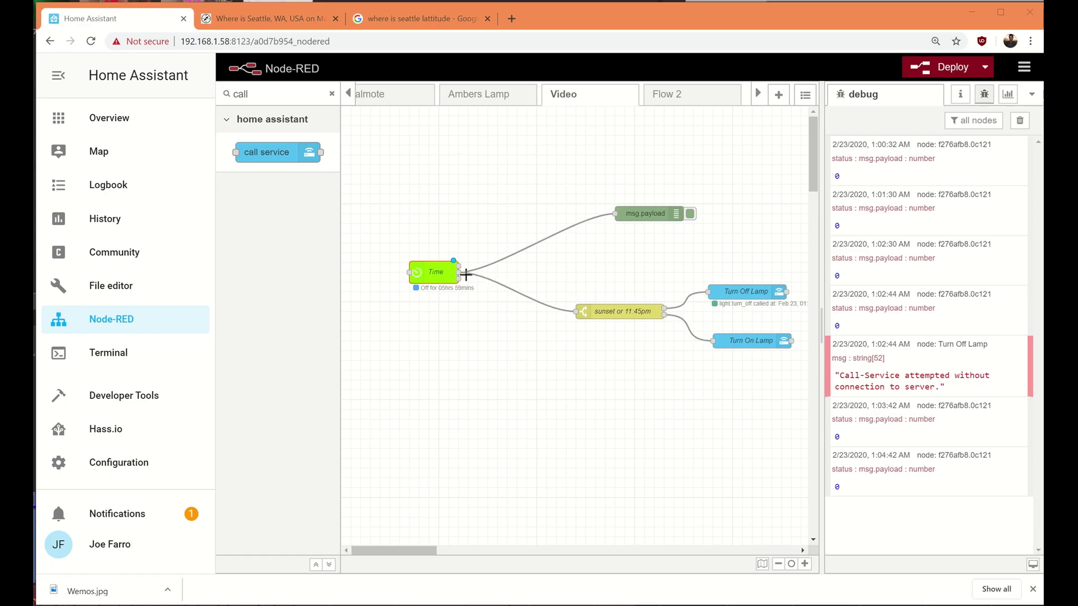
- Delete the extra Time wire, align Time with the sunset or 11:45pm switch, and redeploy
drag(459, 266, 576, 310)
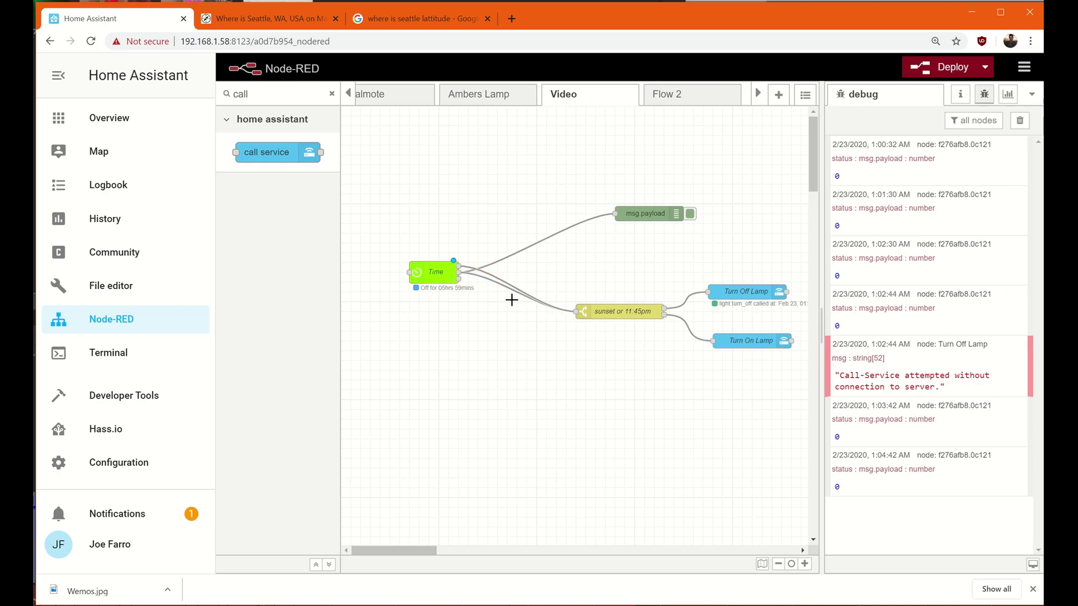
click(464, 274)
key(Delete)
key(Delete)
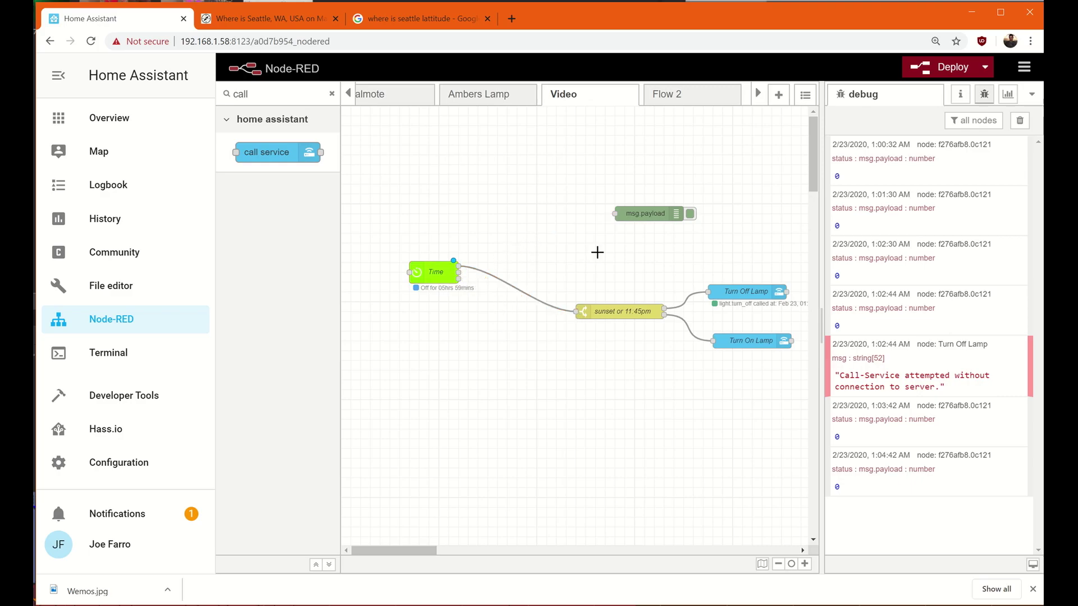
drag(431, 274, 421, 320)
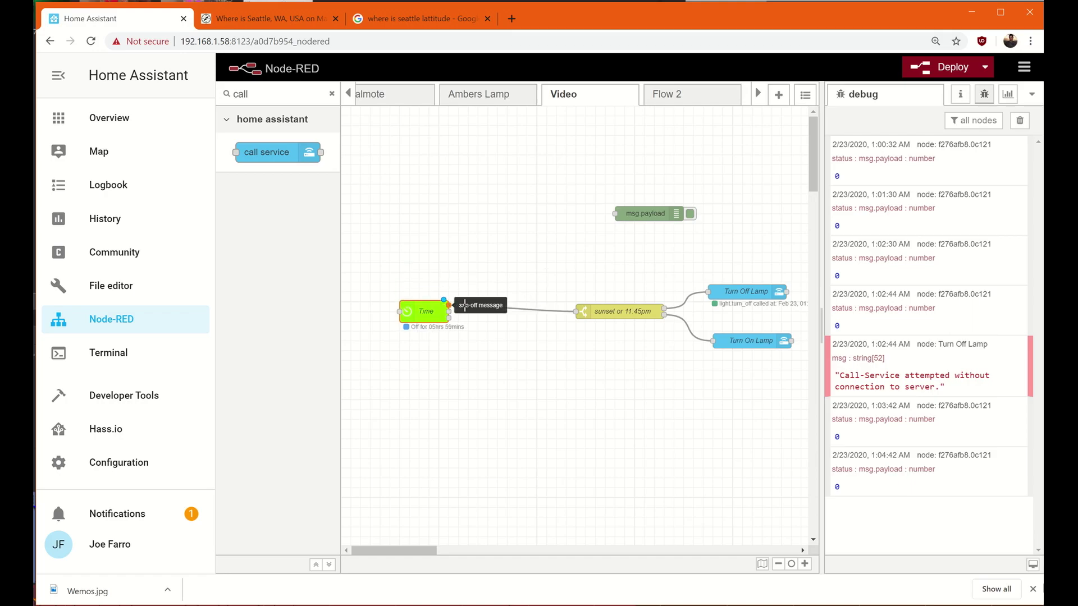
click(949, 66)
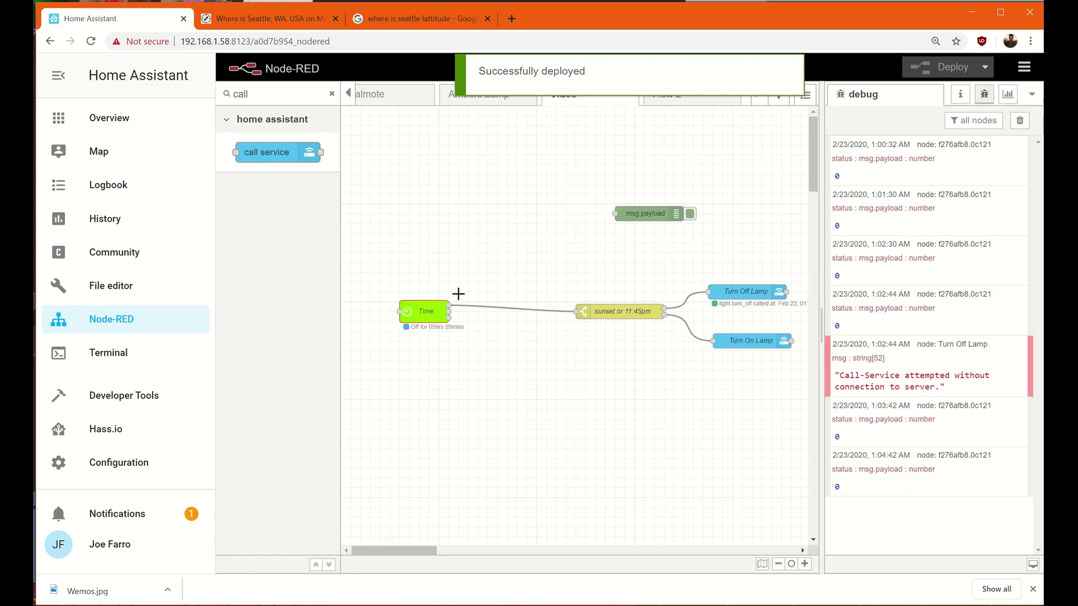